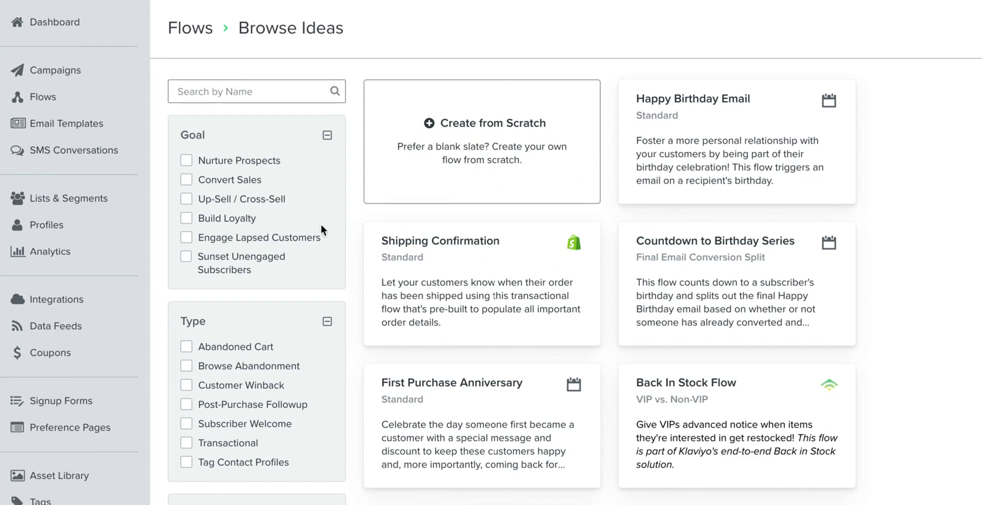
- Scroll through the Browse Ideas flow templates and their goal filters
scroll(320, 223, "down", 1)
scroll(708, 245, "up", 1)
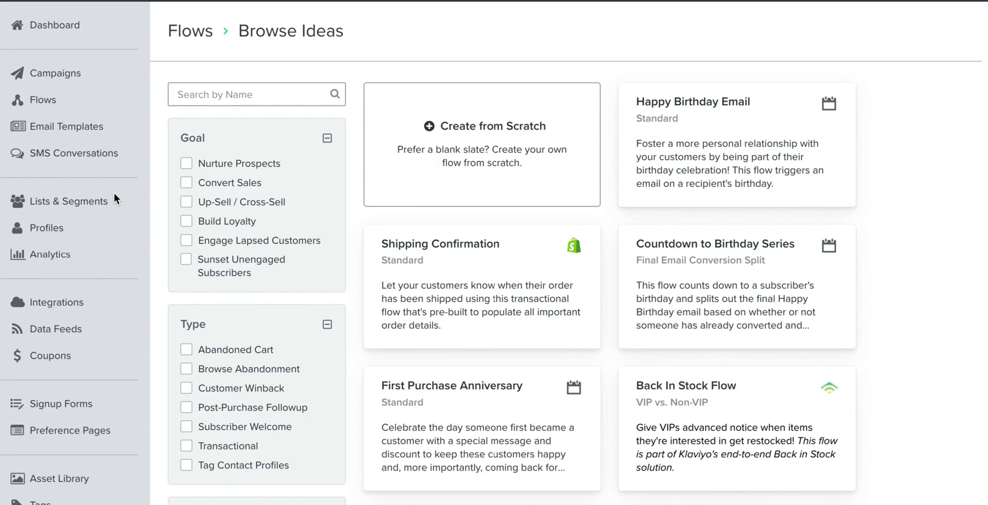
- From Lists & Segments, start a new segment and name it 'Sunset Segment (Not Engaged)'
left_click(85, 206)
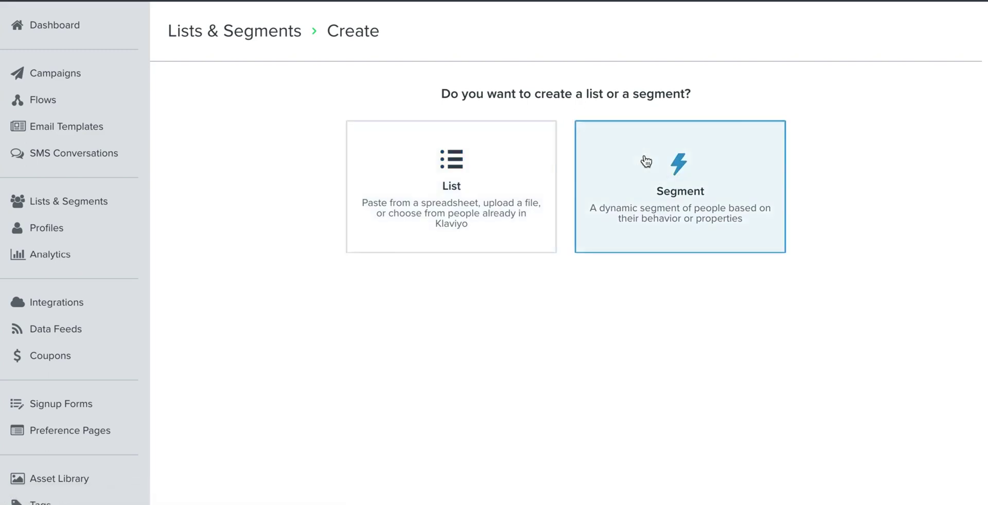
left_click(678, 186)
left_click(253, 133)
type("Sun")
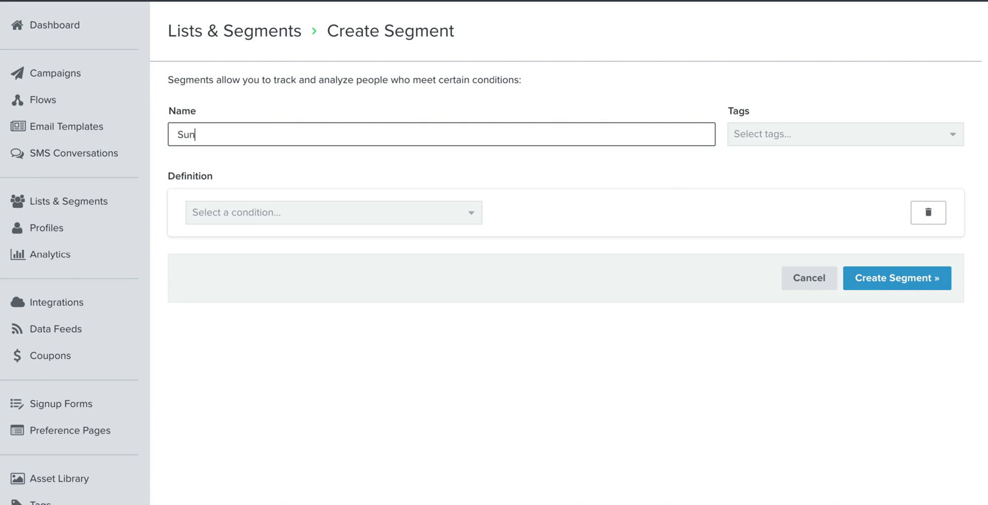
type("set Segment (Not Engaged)")
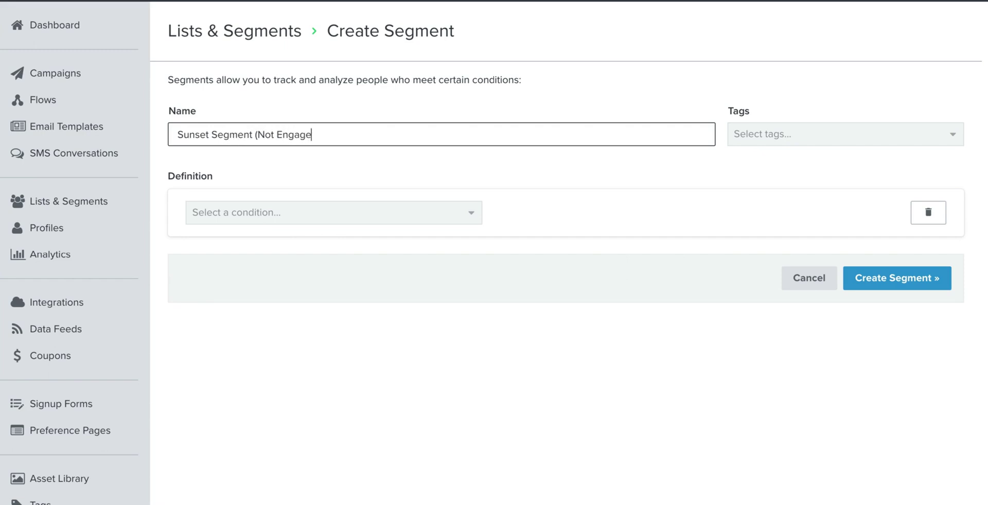
- Base the first condition on membership in the Master List
left_click(275, 218)
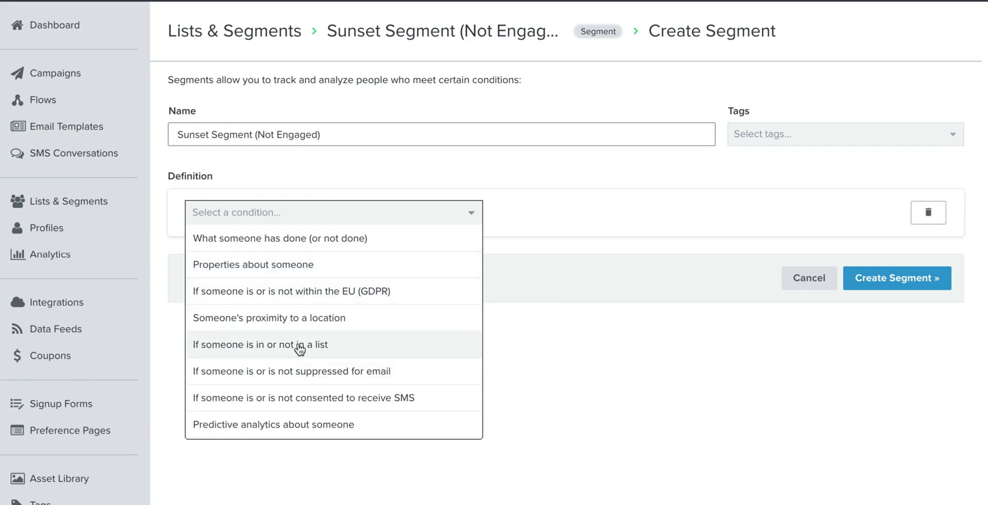
left_click(319, 350)
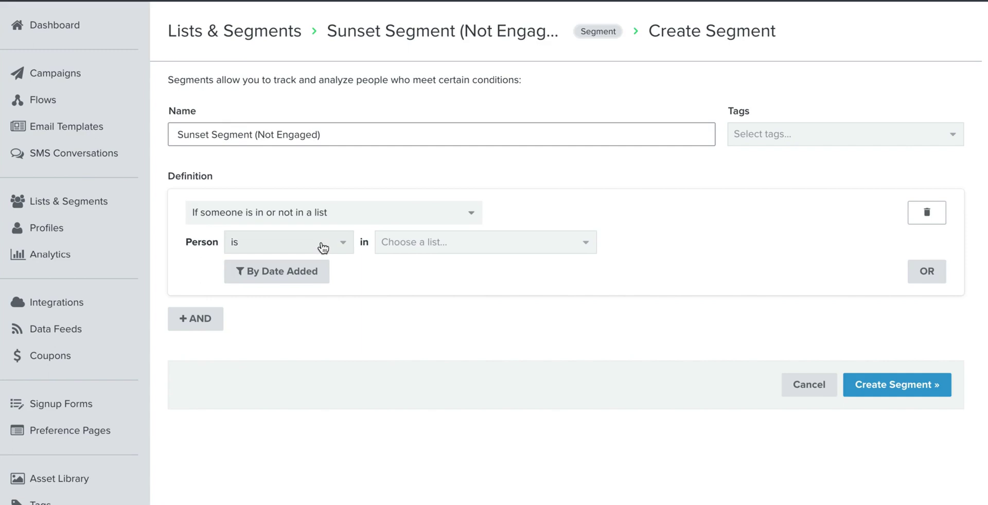
left_click(418, 246)
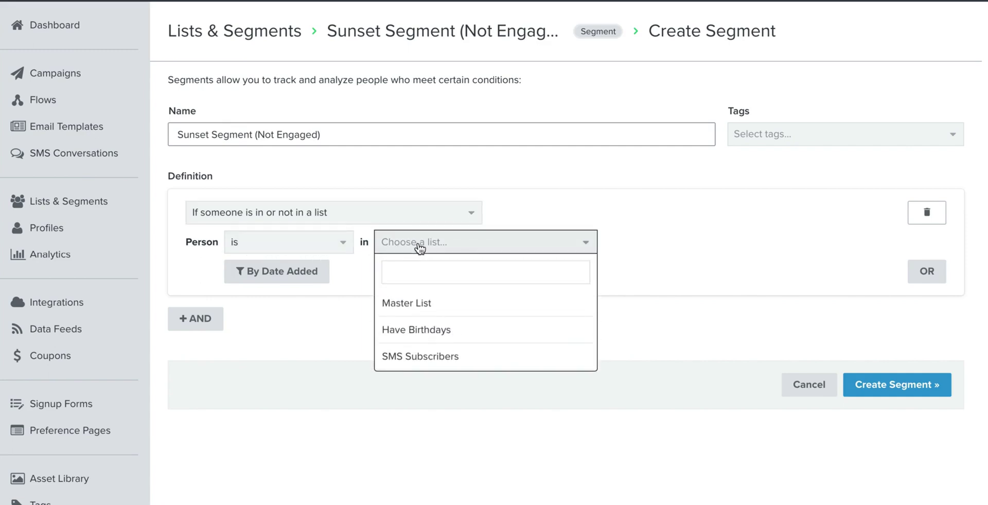
left_click(394, 304)
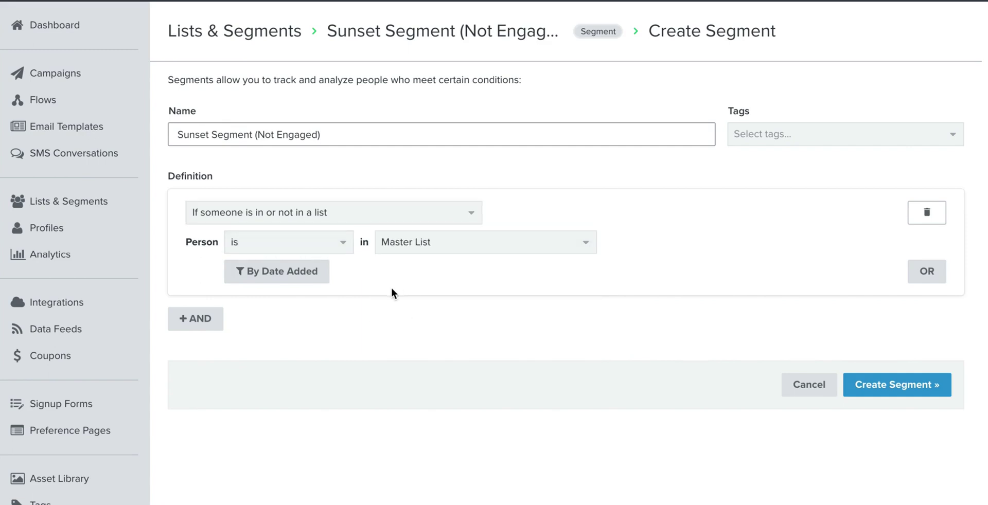
- Limit it to people added to the list more than 180 days ago
left_click(267, 275)
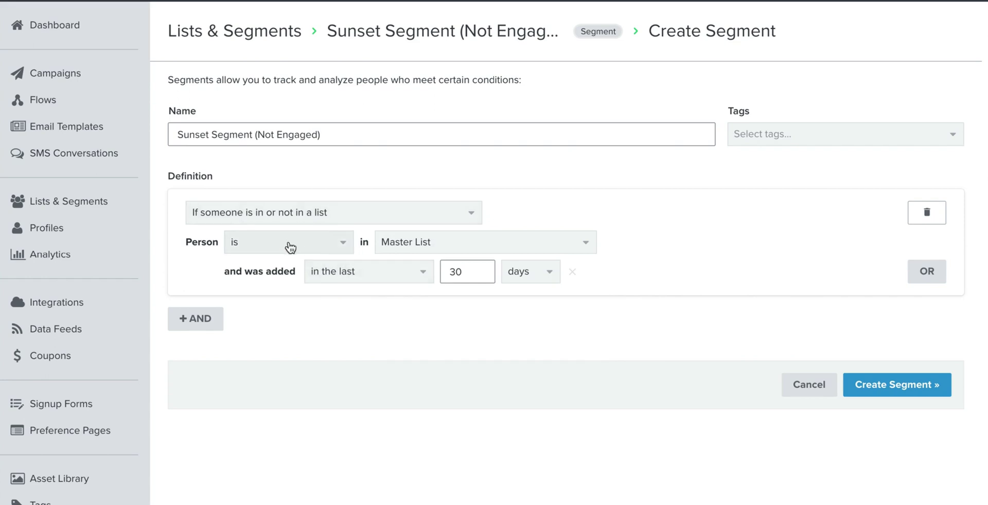
left_click(379, 278)
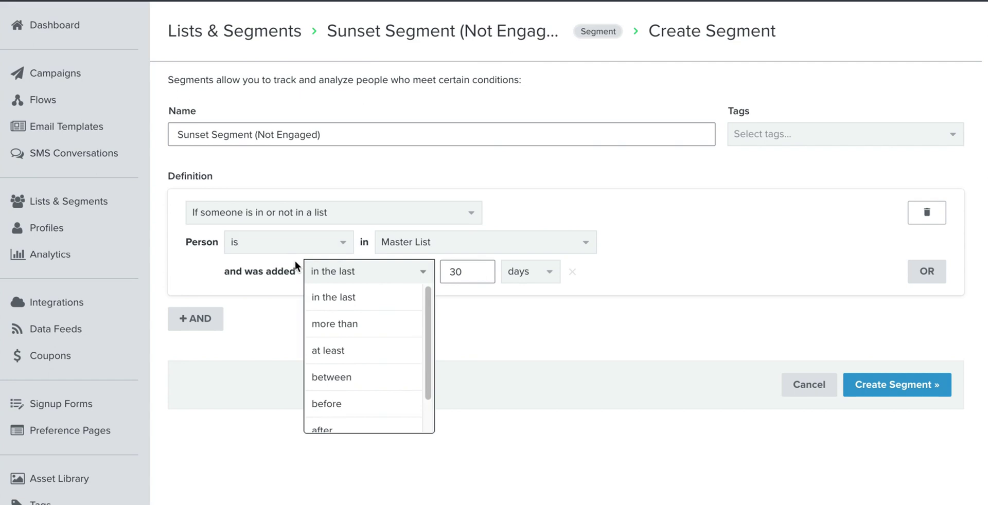
left_click(353, 323)
double_click(468, 274)
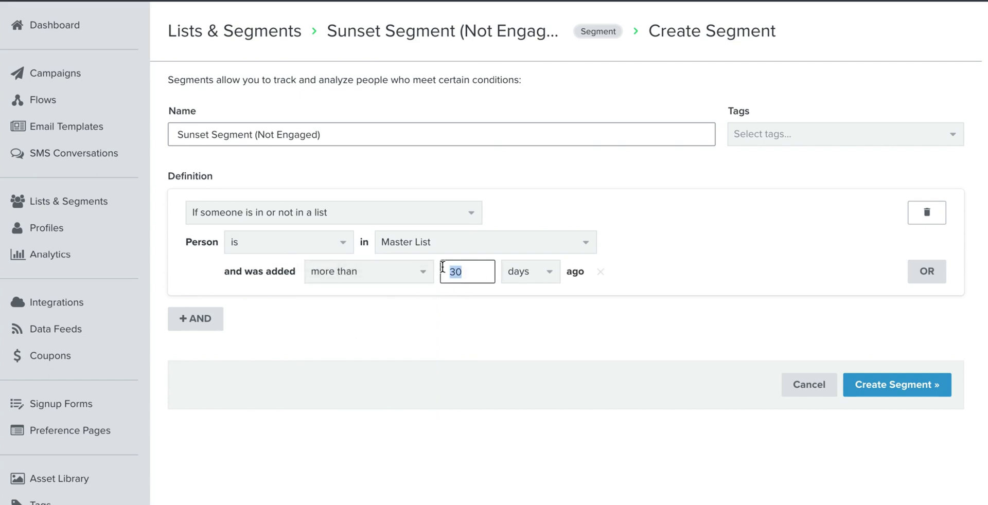
type("180")
left_click_drag(474, 273, 434, 274)
type("90")
double_click(455, 272)
type("180")
- Add an AND condition on what someone has done, using the Opened Email metric
left_click(211, 324)
scroll(318, 332, "down", 1)
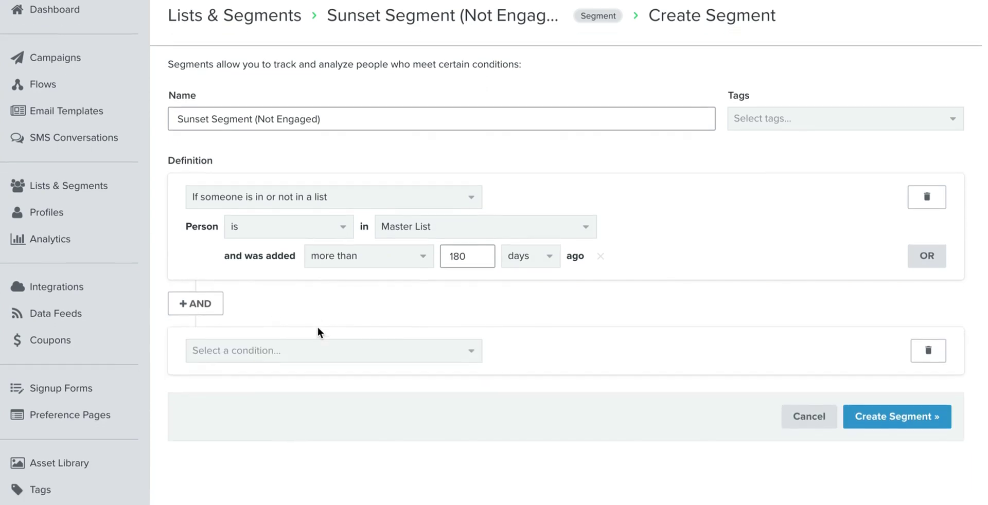
left_click(293, 350)
scroll(329, 335, "down", 1)
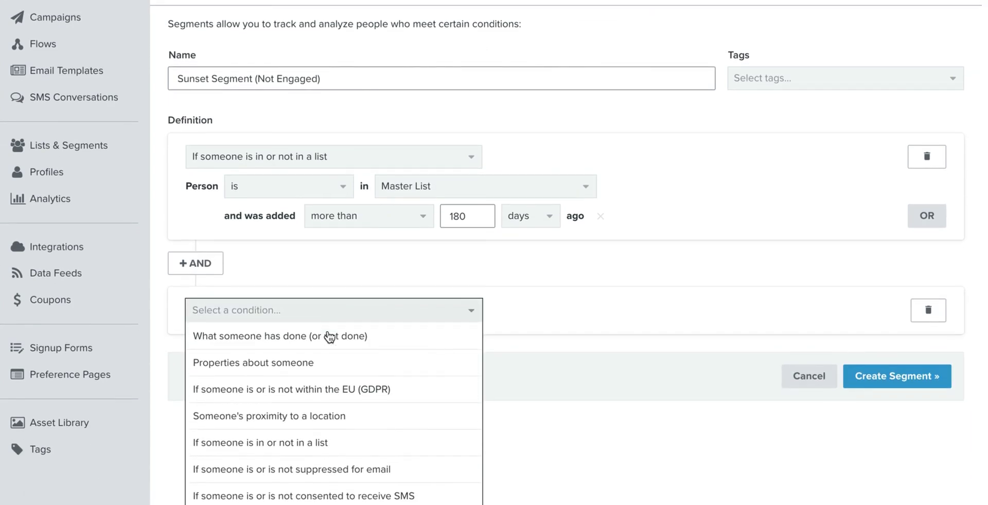
left_click(301, 342)
scroll(336, 291, "down", 3)
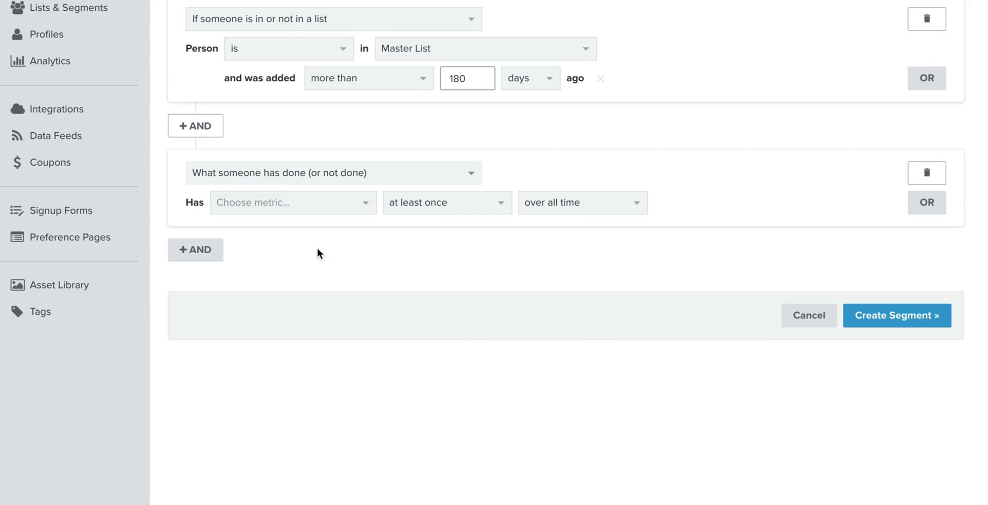
left_click(292, 210)
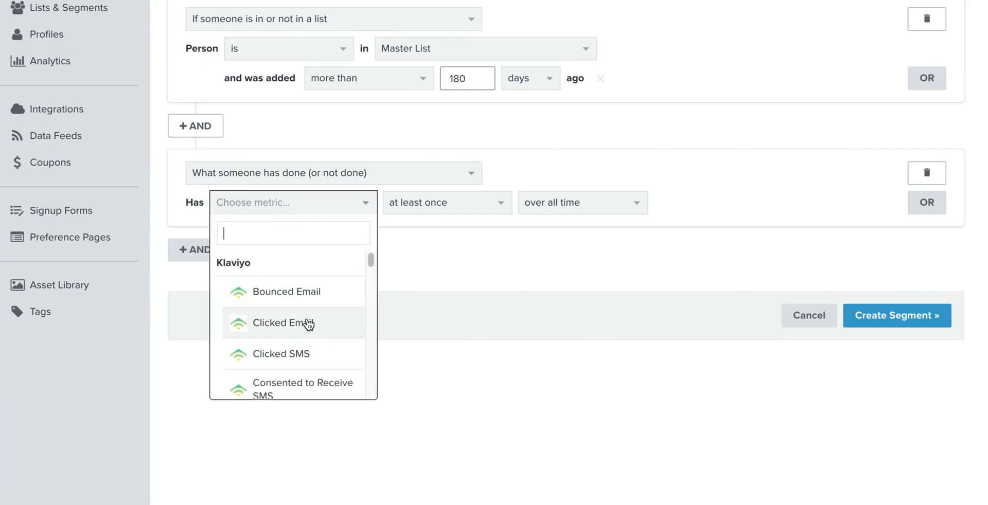
type("ope")
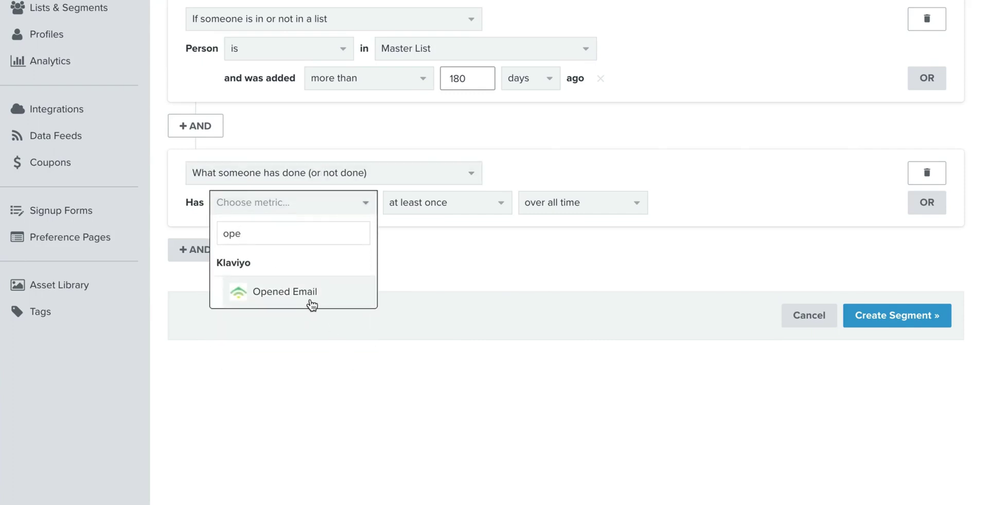
left_click(312, 303)
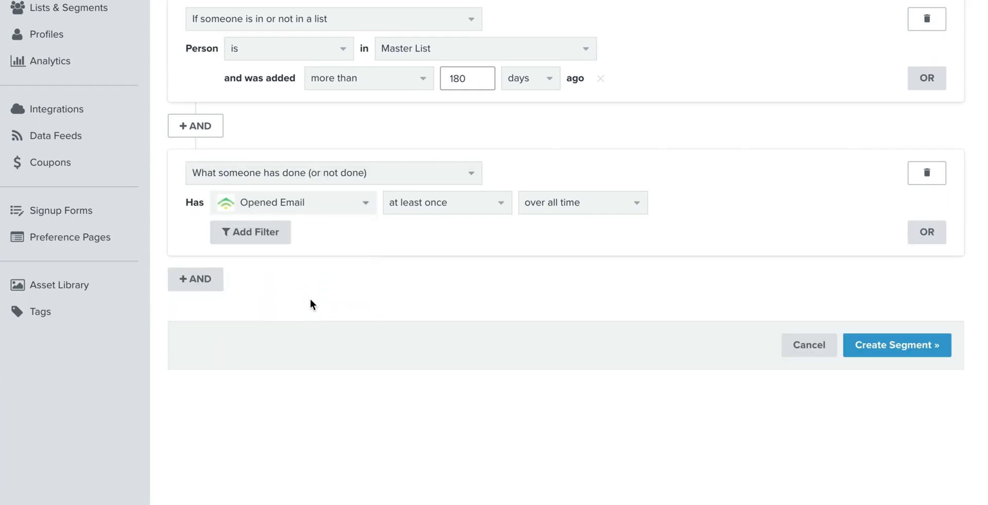
- Require Opened Email zero times in the last 180 days
left_click(410, 204)
left_click(429, 256)
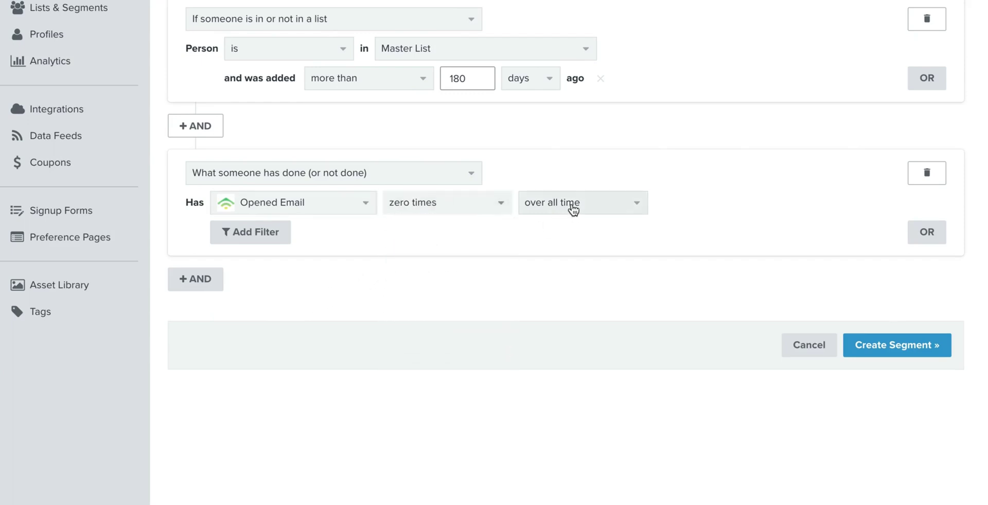
left_click(573, 209)
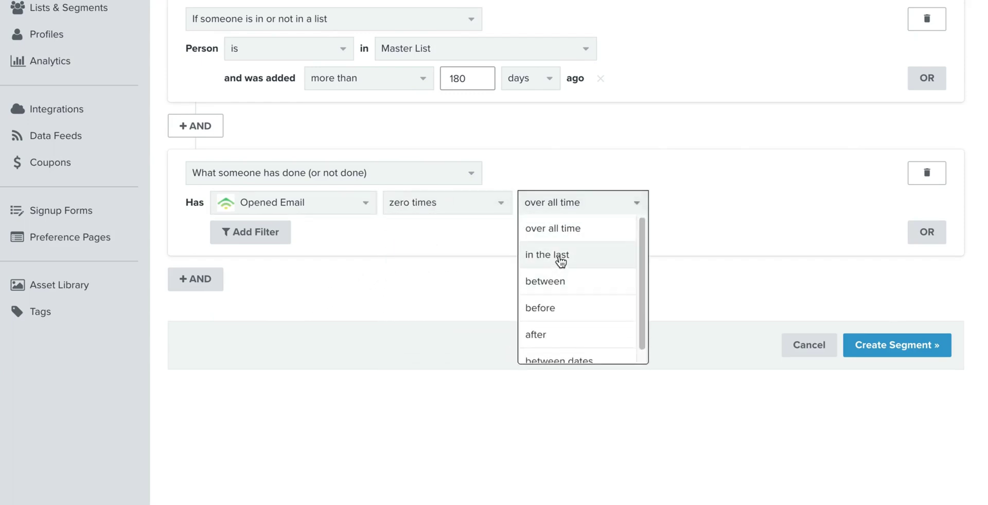
left_click(560, 259)
left_click(679, 204)
key("BackSpace")
key("BackSpace")
type("180")
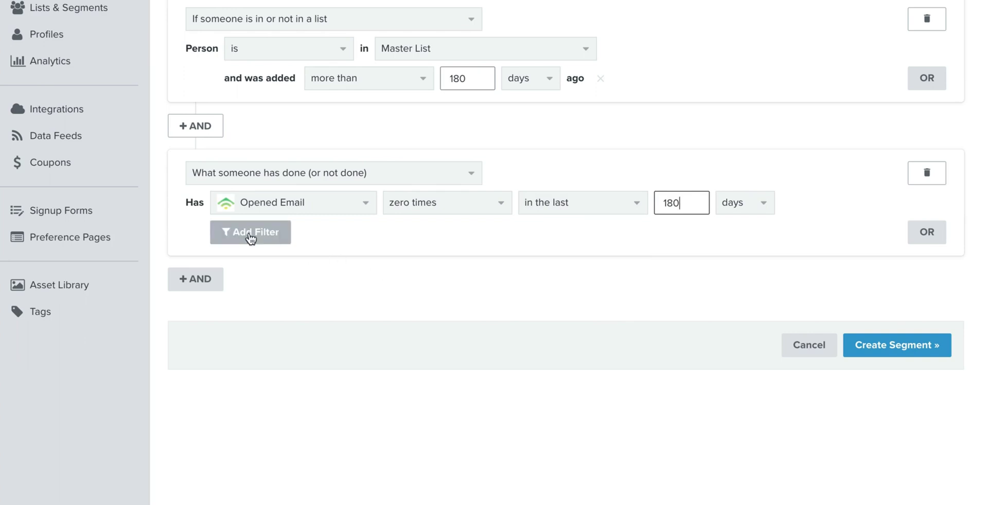
- Add another AND condition on what someone has done, using the Clicked Email metric
left_click(202, 280)
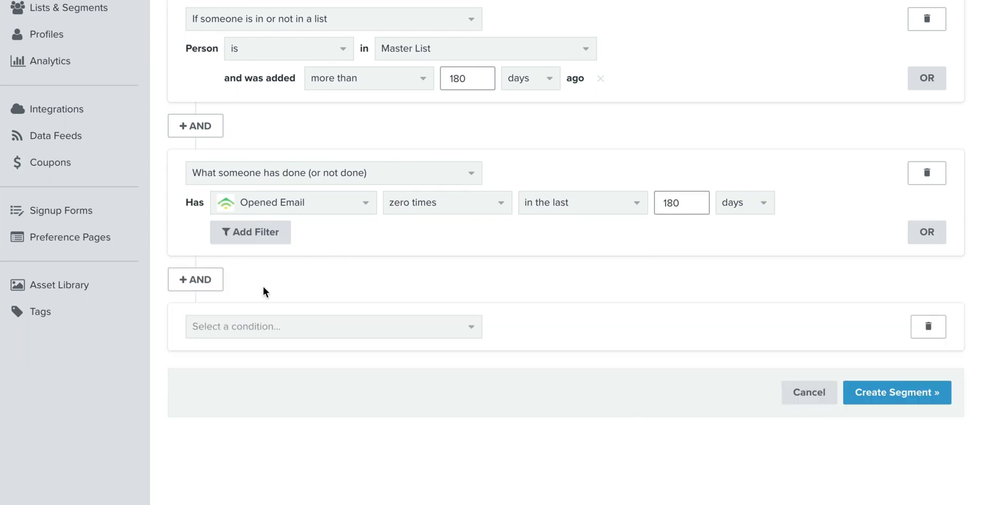
scroll(249, 288, "down", 1)
left_click(274, 309)
scroll(267, 355, "up", 3)
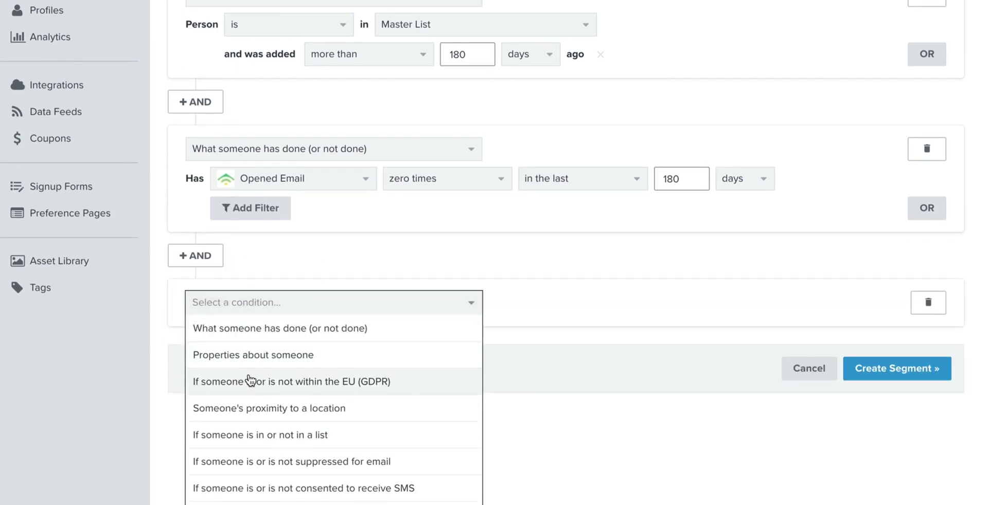
left_click(266, 327)
left_click(245, 338)
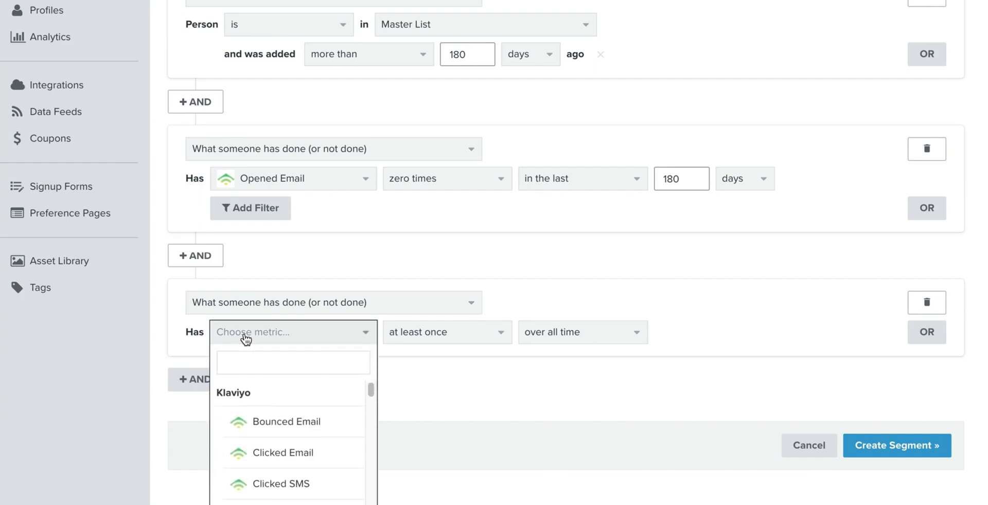
type("click")
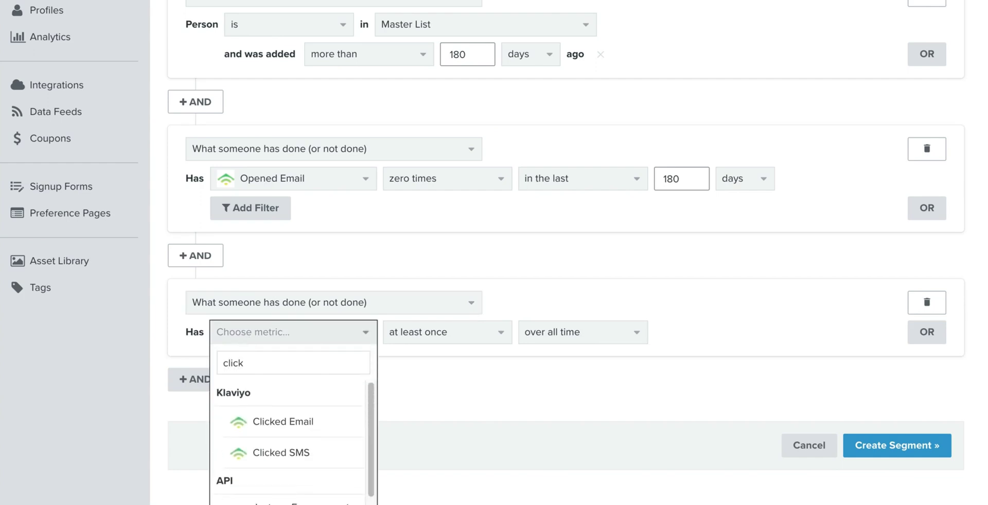
left_click(294, 421)
scroll(342, 317, "down", 2)
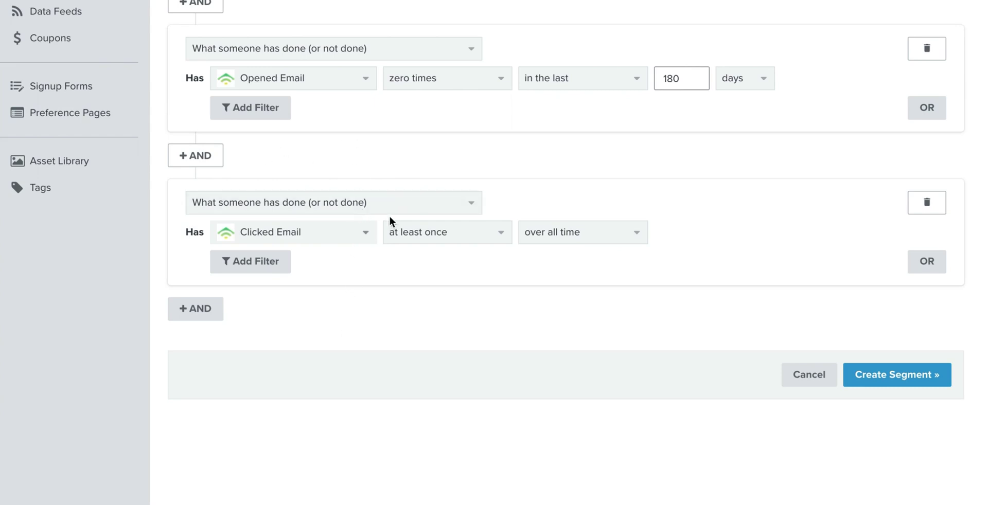
- Require Clicked Email zero times in the last 180 days
left_click(458, 243)
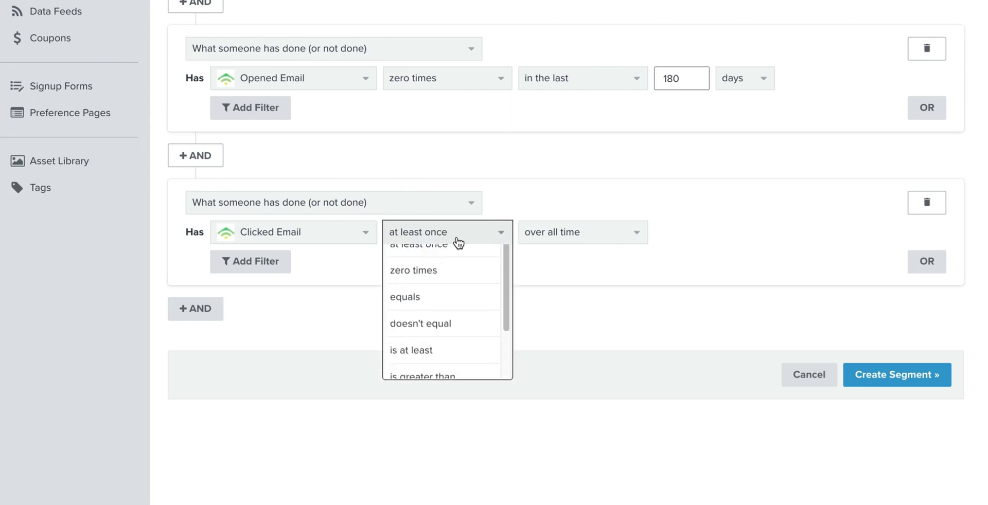
left_click(446, 289)
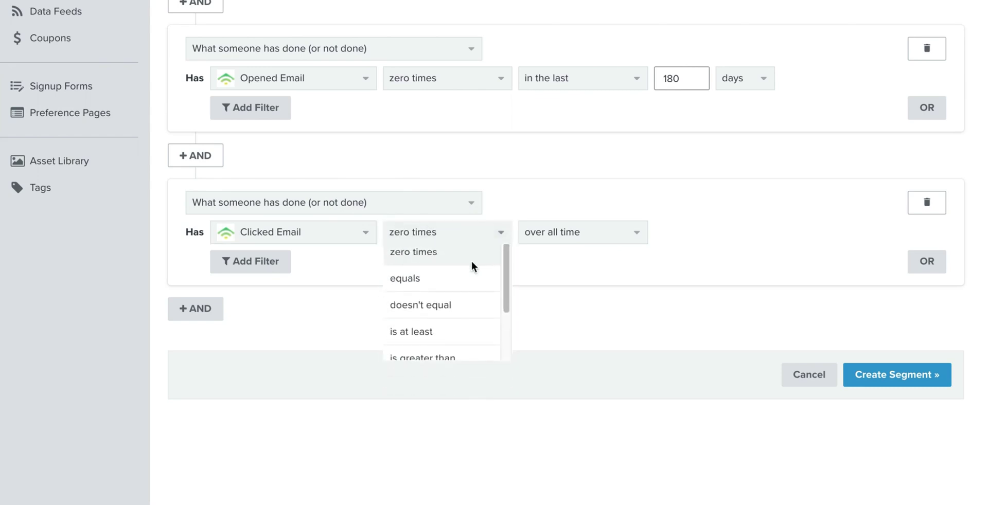
left_click(548, 232)
left_click(551, 285)
double_click(699, 230)
type("180")
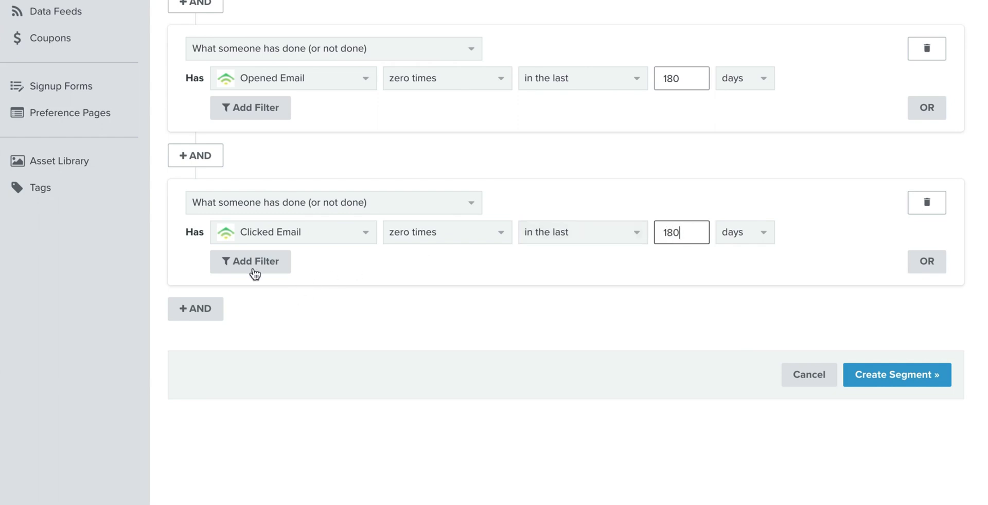
- Add a fourth AND condition: Opened Email at least once over all time
left_click(198, 315)
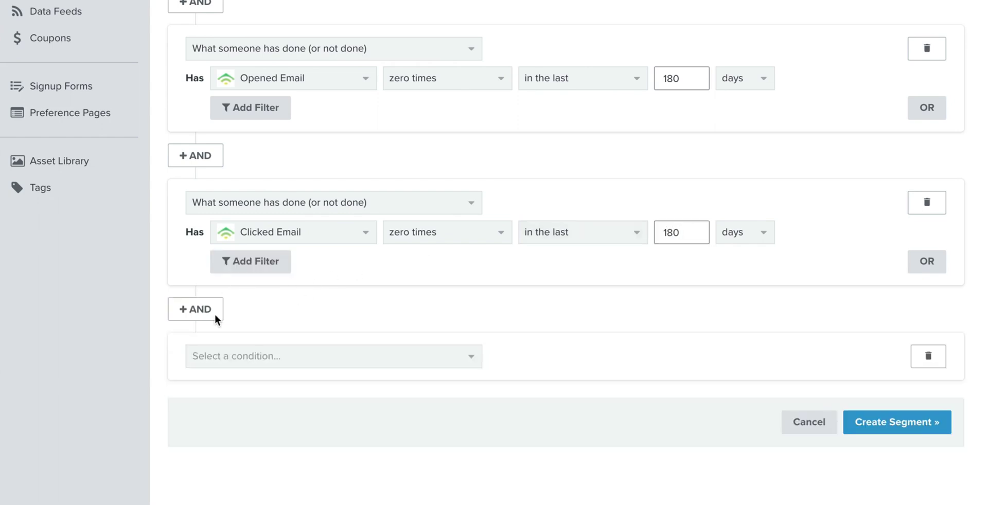
scroll(345, 313, "down", 1)
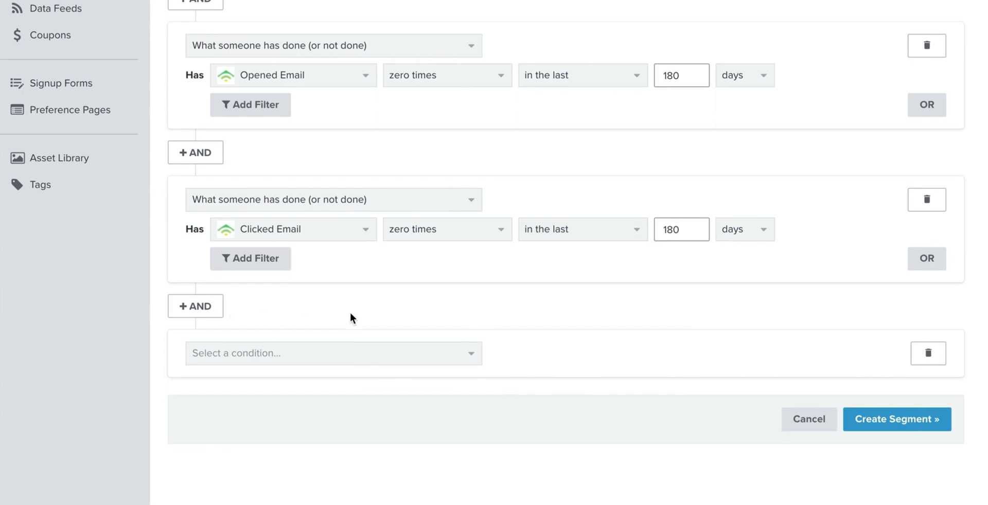
scroll(278, 328, "down", 3)
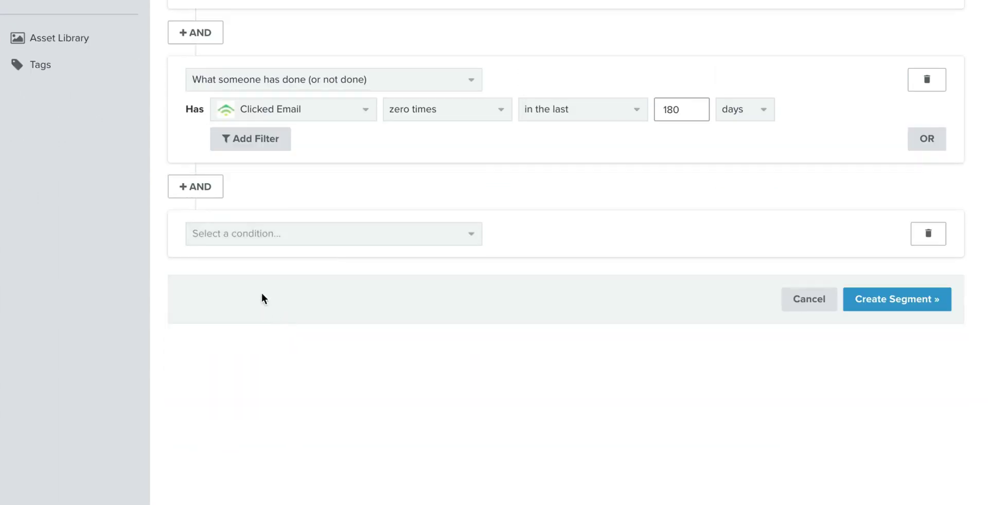
left_click(276, 240)
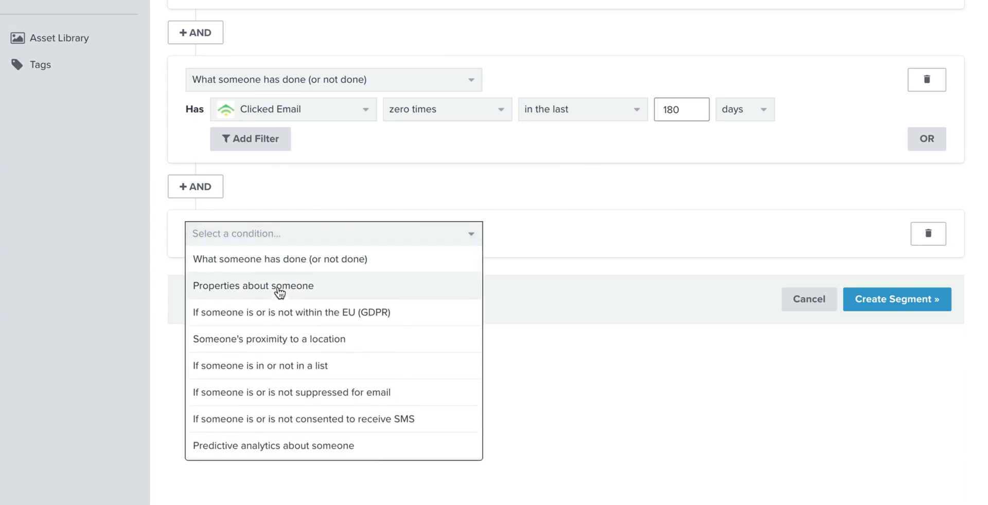
left_click(287, 259)
left_click(267, 270)
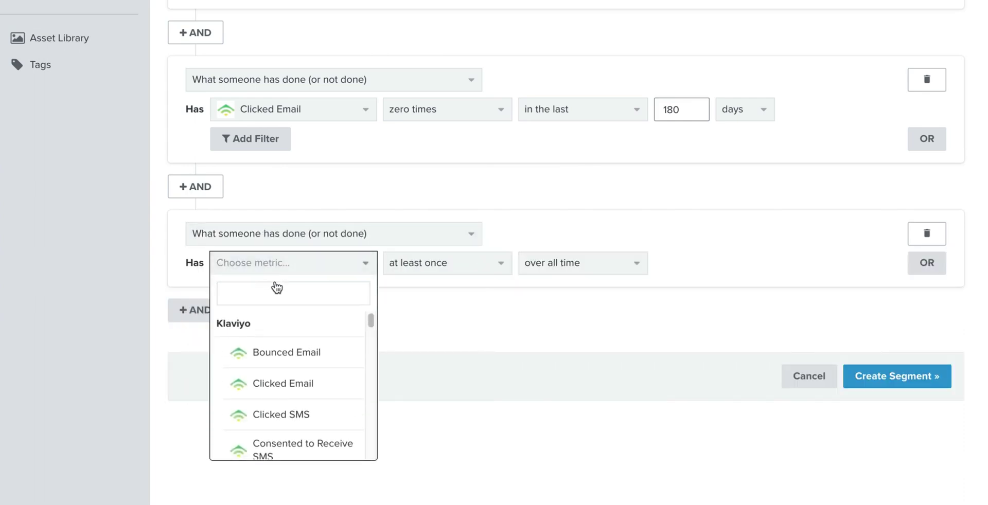
type("open")
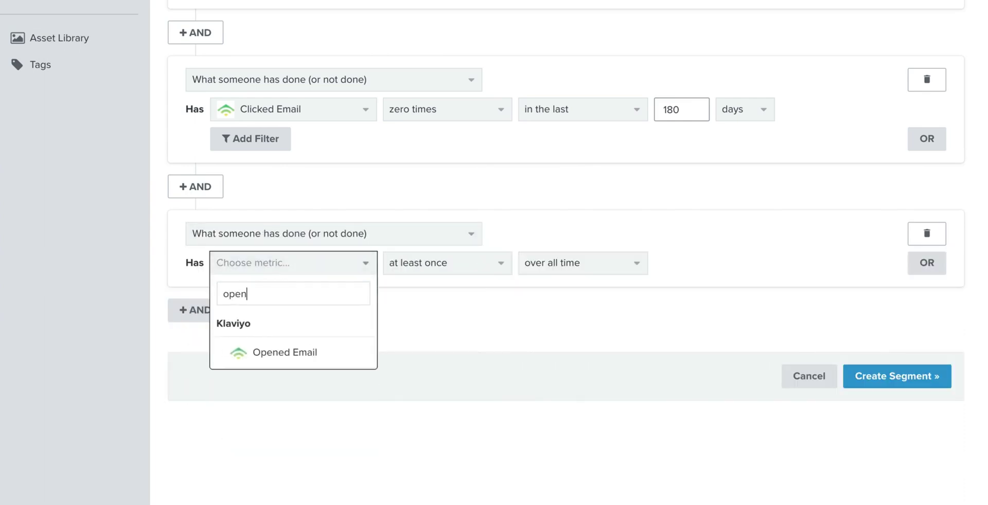
left_click(316, 353)
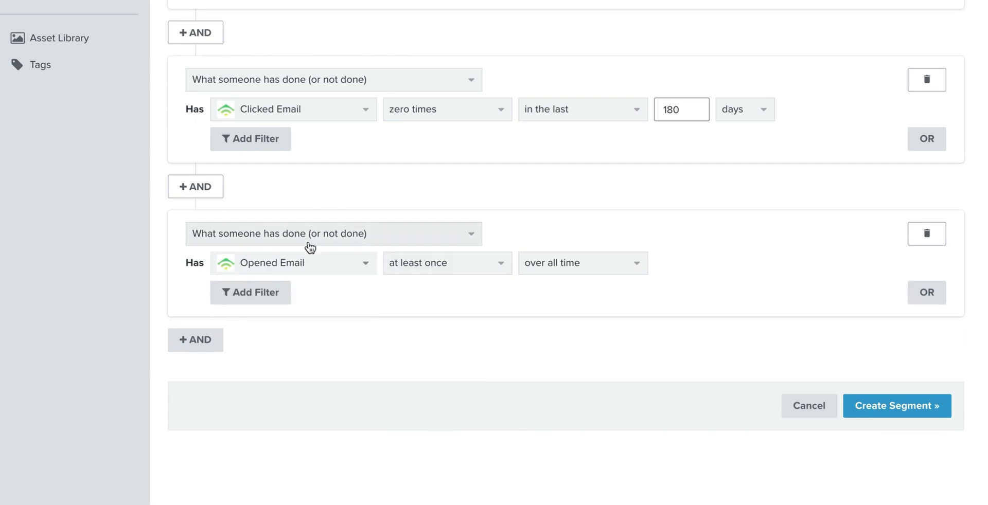
scroll(369, 229, "up", 3)
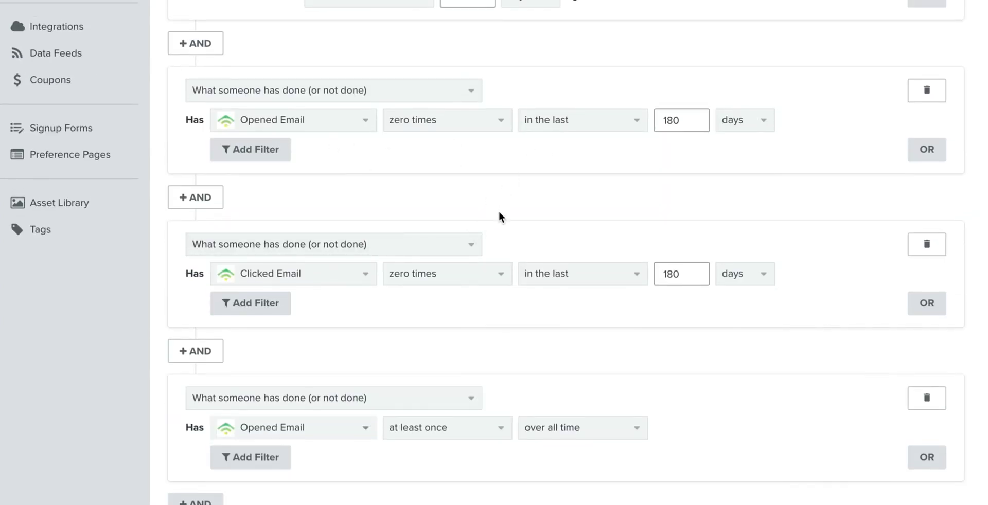
scroll(500, 213, "down", 2)
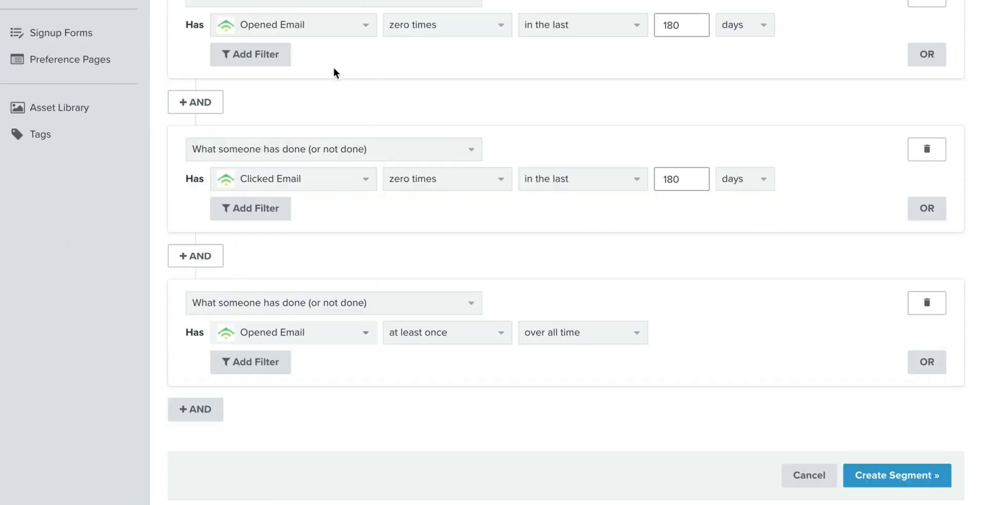
scroll(585, 126, "down", 2)
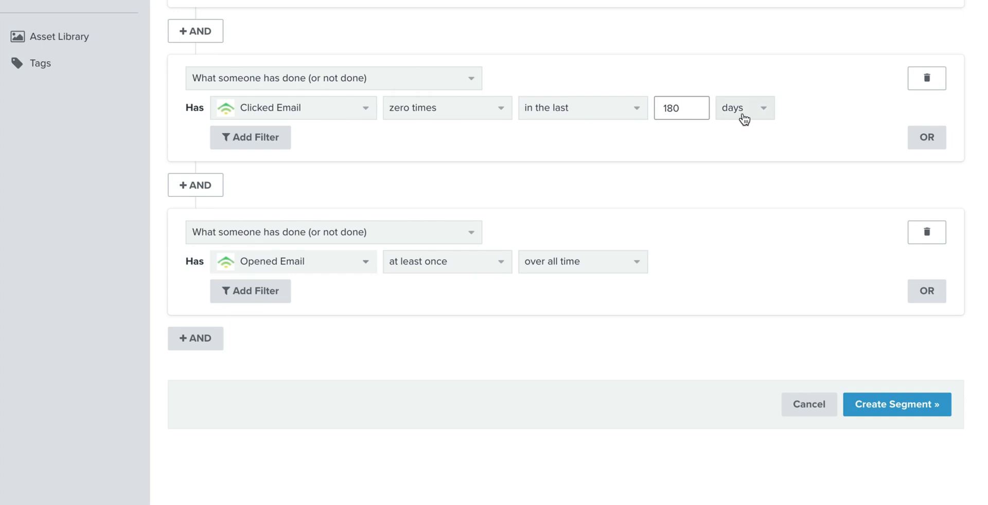
- Add a Clicked Email at-least-once condition, then save the Sunset Segment (Not Engaged)
left_click(209, 344)
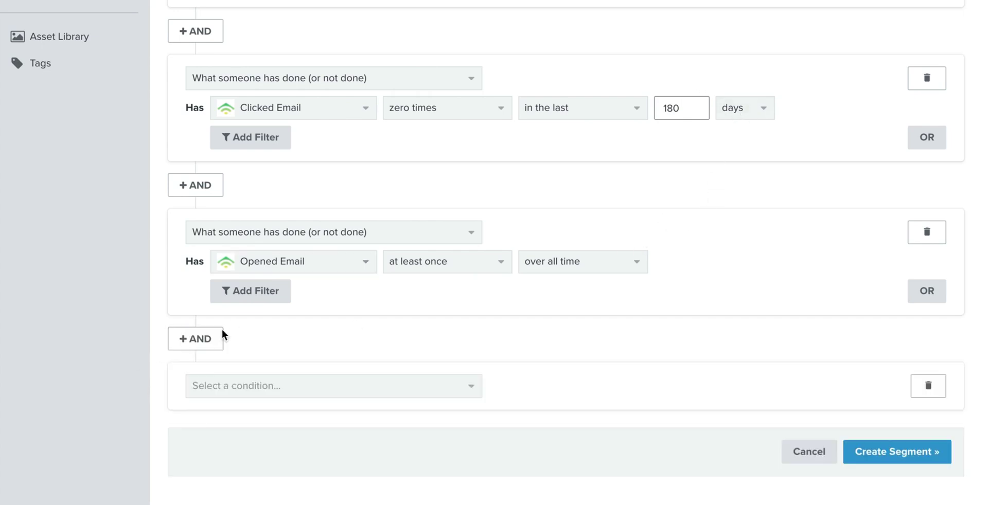
left_click(284, 385)
left_click(318, 414)
scroll(352, 335, "down", 4)
left_click(326, 217)
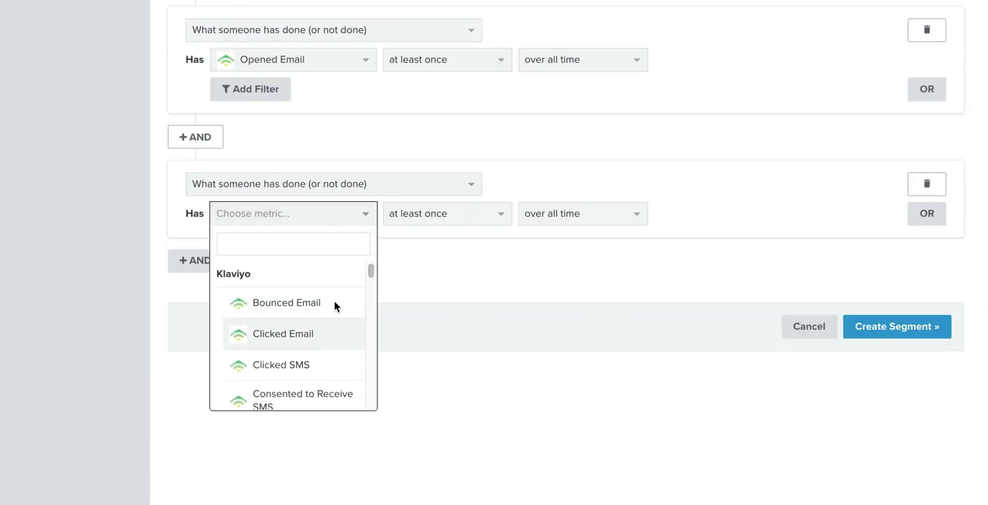
left_click(314, 333)
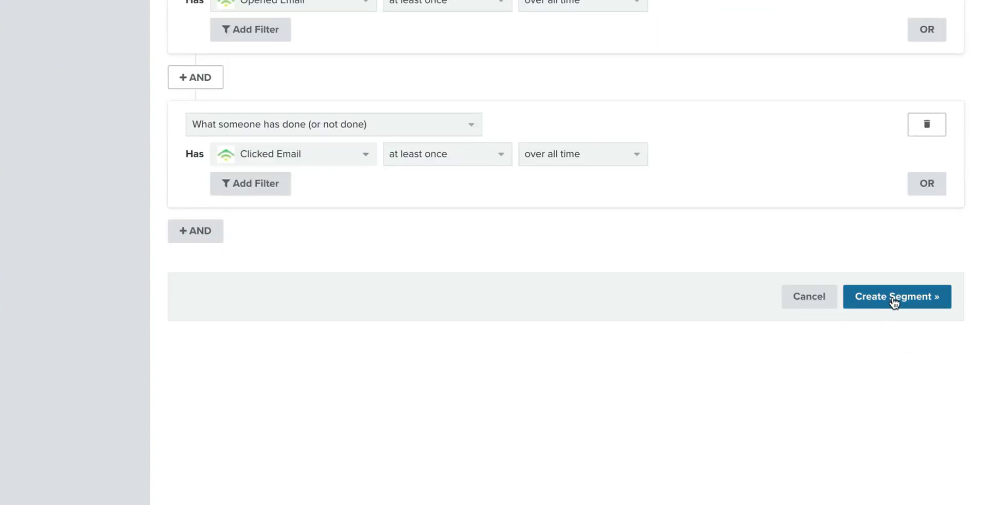
left_click(894, 301)
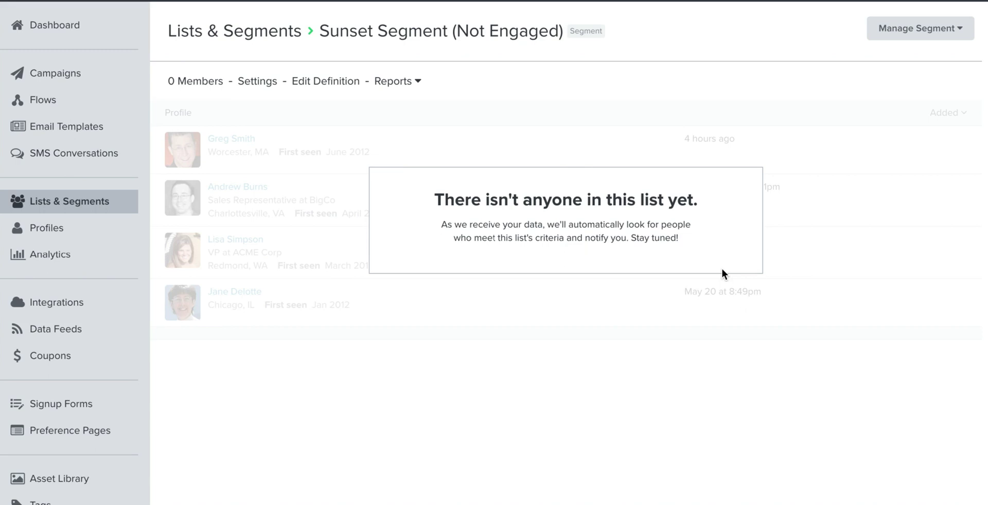
left_click(311, 83)
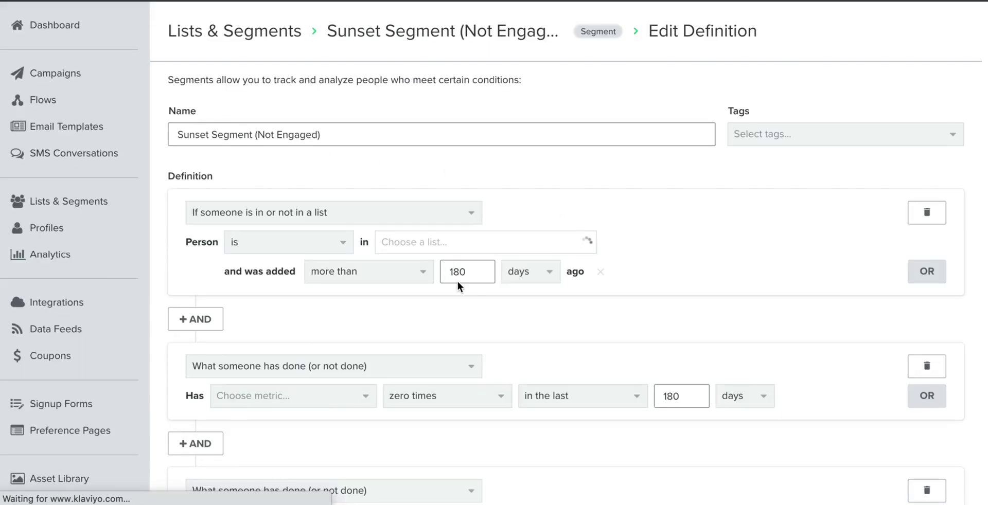
scroll(474, 287, "down", 9)
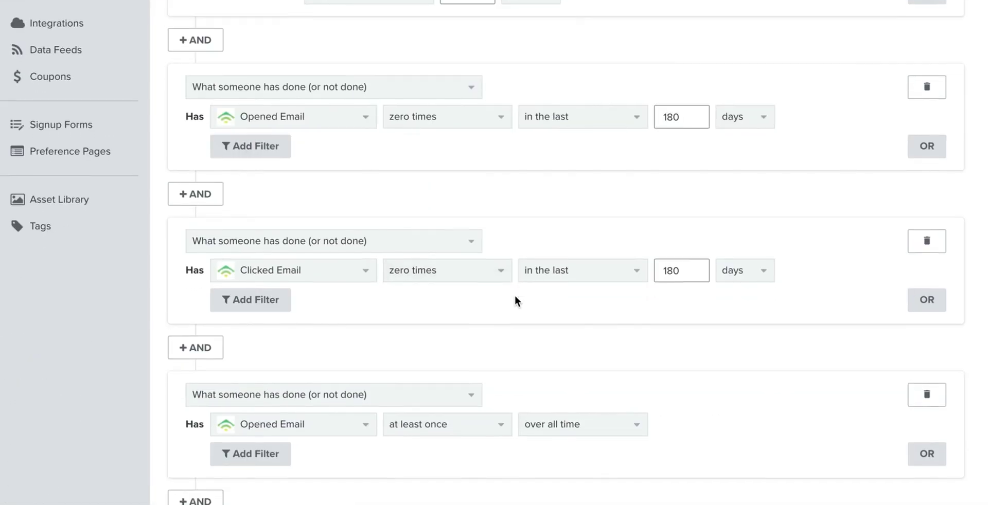
scroll(515, 297, "up", 7)
scroll(513, 296, "down", 10)
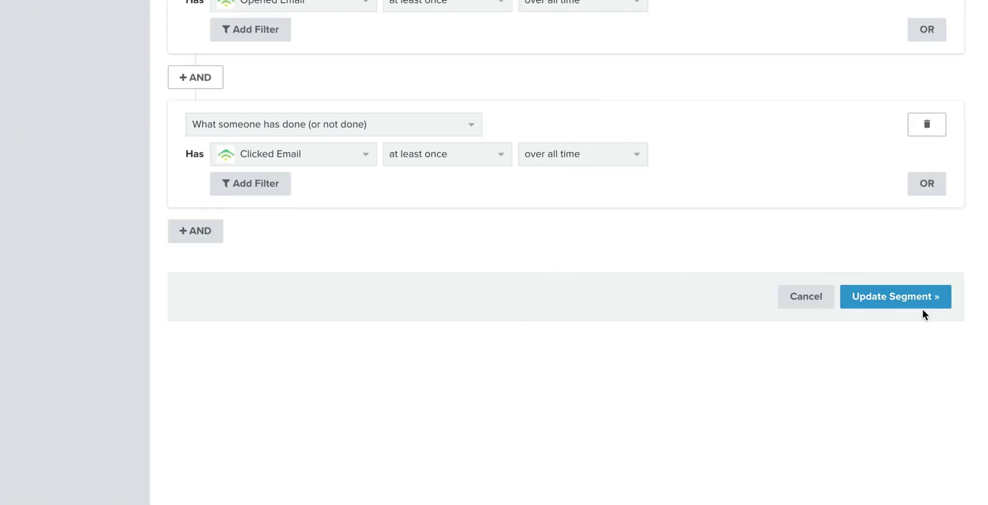
scroll(899, 162, "up", 10)
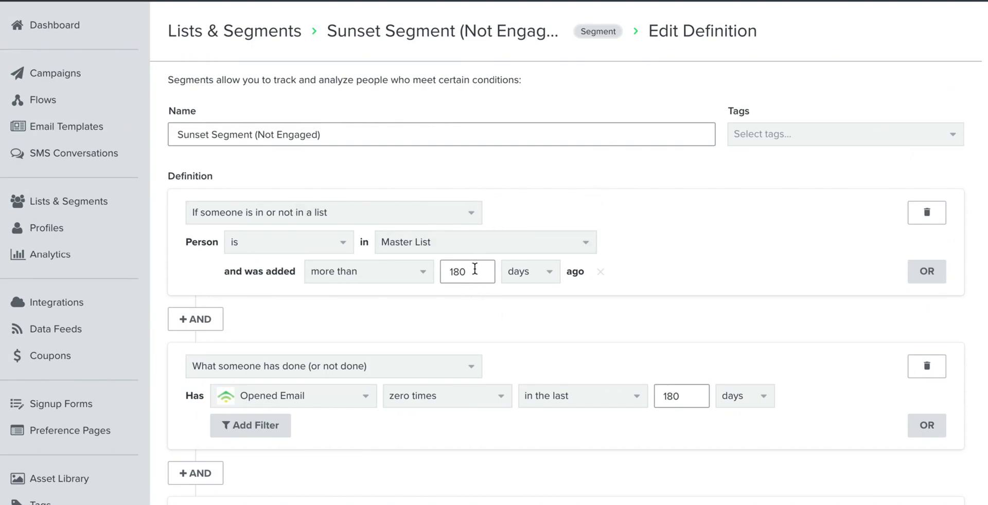
scroll(597, 225, "down", 13)
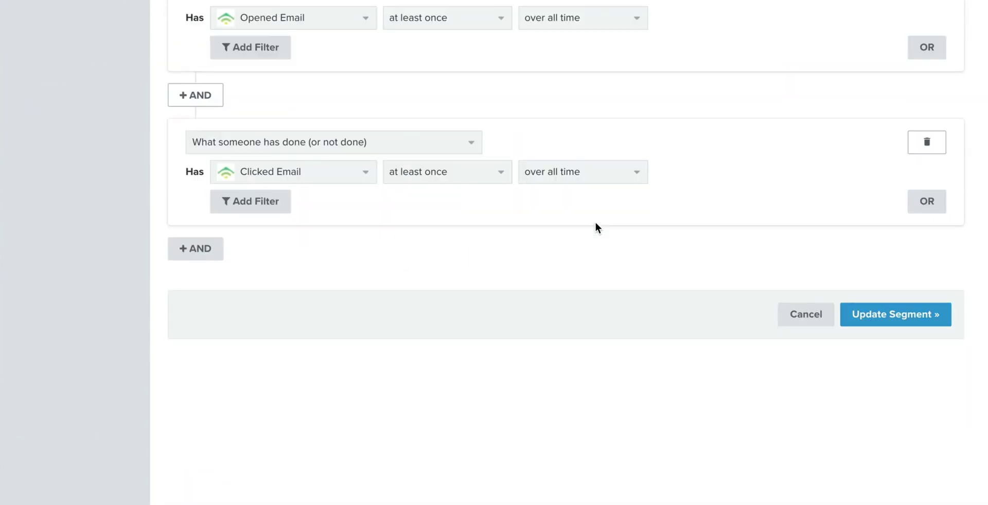
scroll(980, 405, "up", 6)
scroll(927, 386, "down", 3)
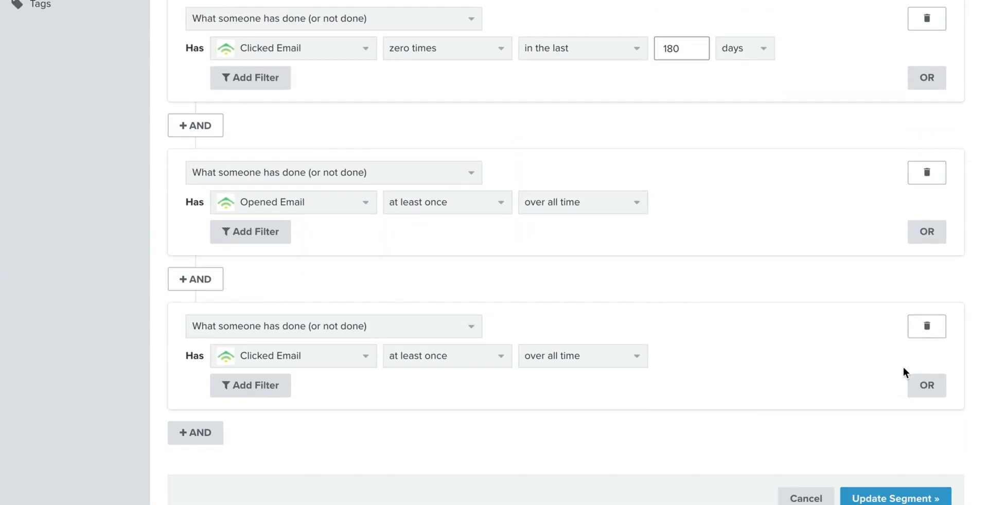
left_click(920, 498)
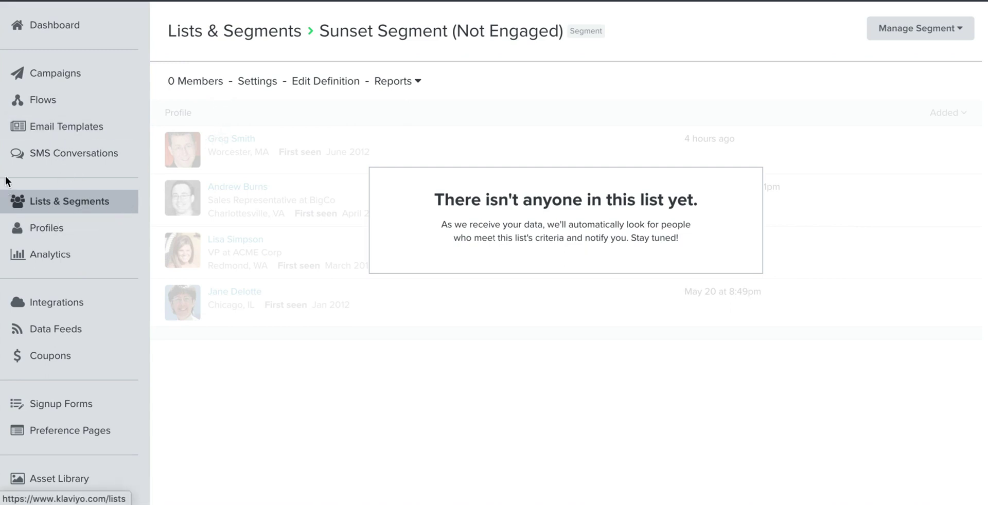
- Start a new flow, filter to Sunset Unengaged Subscribers, and open the Standard template
left_click(46, 101)
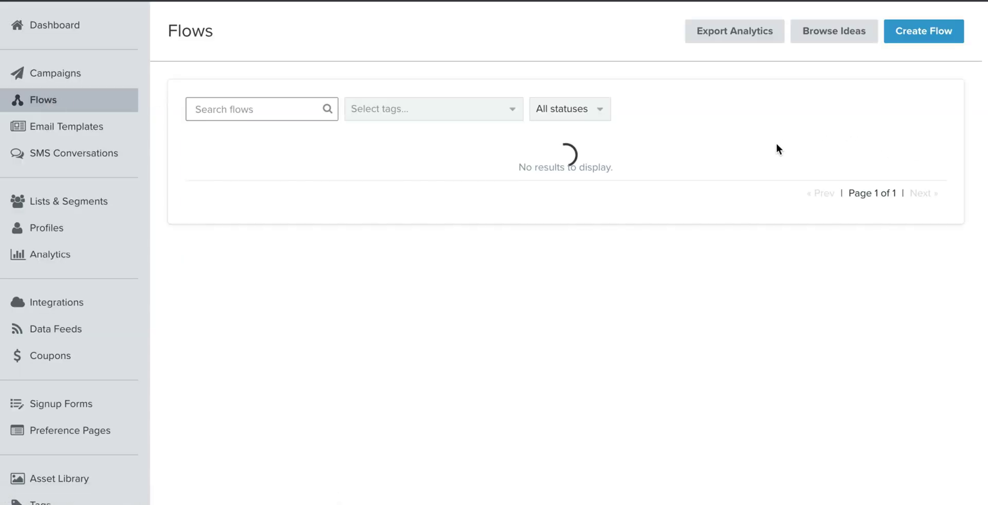
left_click(910, 34)
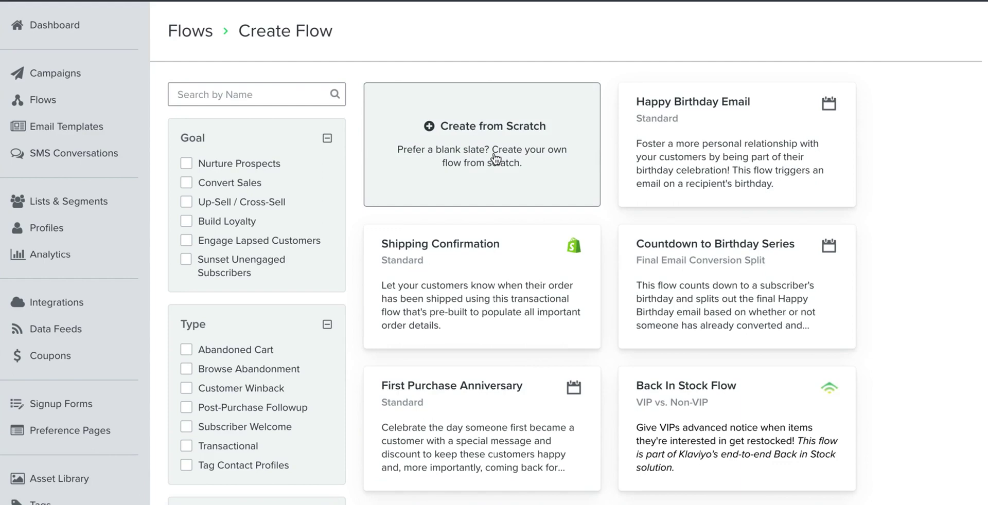
left_click(186, 263)
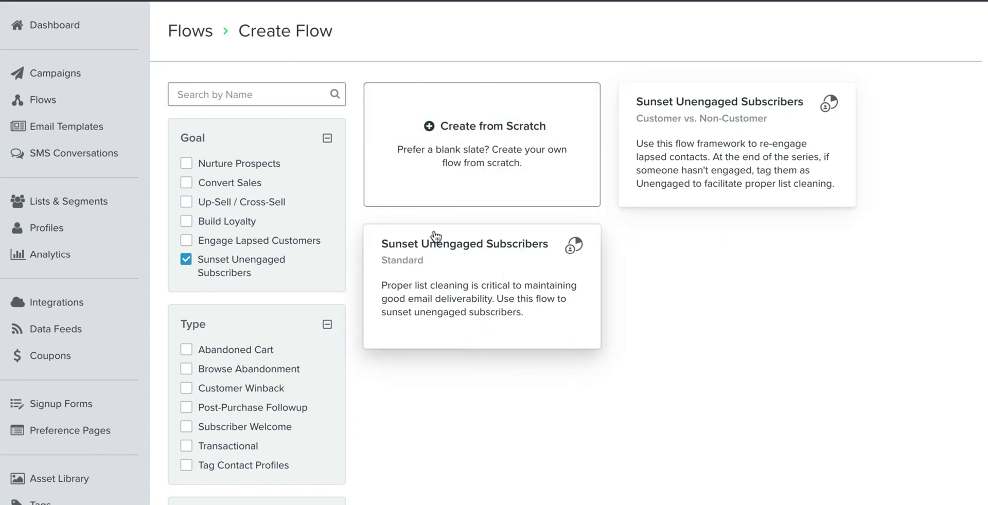
left_click(483, 296)
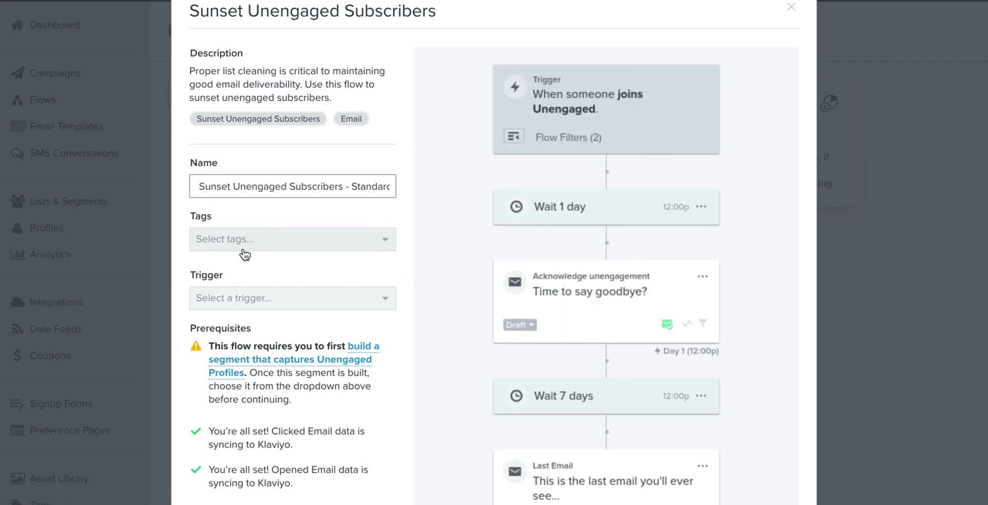
- Set the Standard sunset template's trigger to Sunset Segment (Not Engaged)
scroll(265, 253, "down", 2)
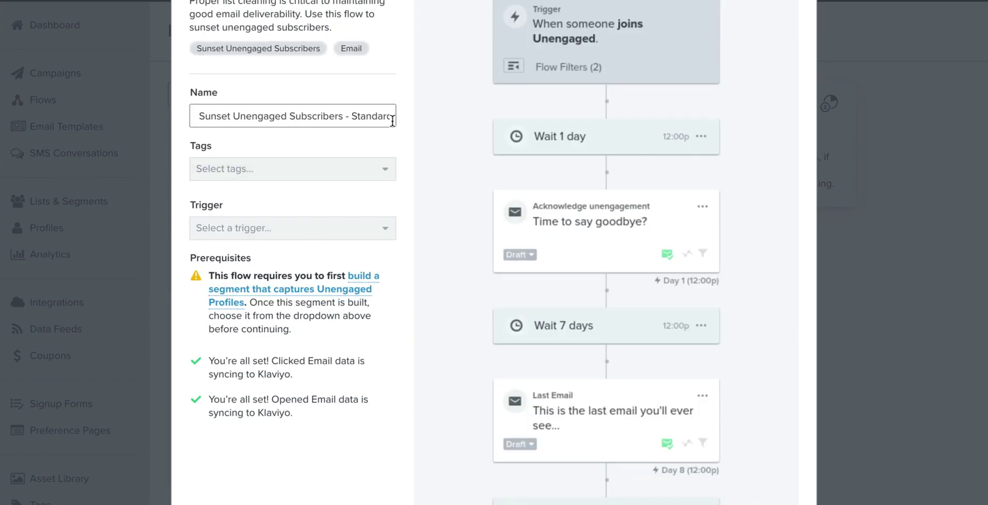
scroll(591, 124, "up", 2)
scroll(637, 183, "down", 5)
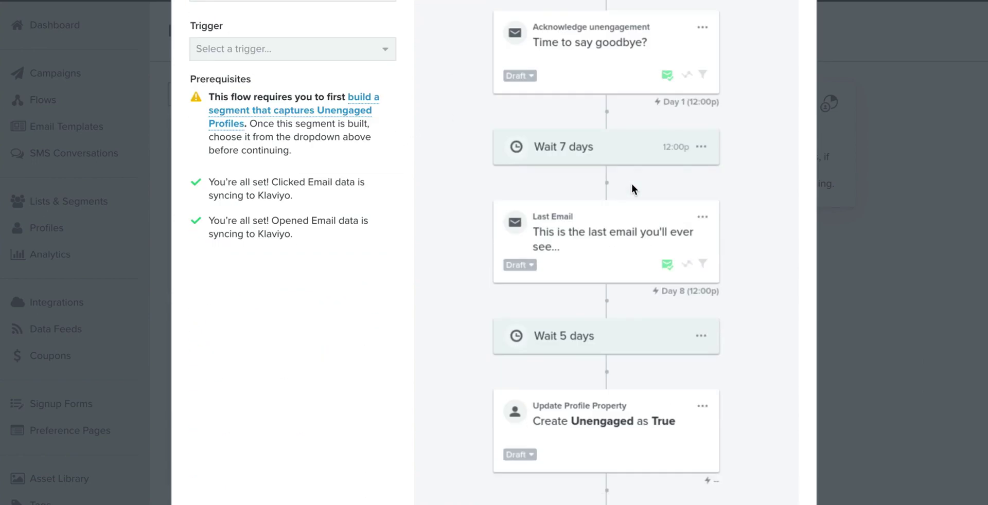
scroll(640, 234, "up", 5)
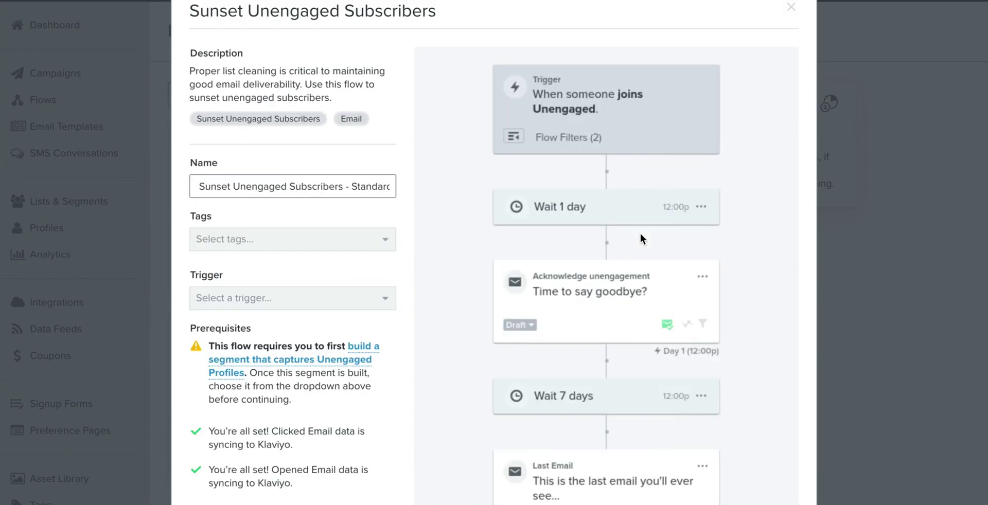
scroll(640, 233, "down", 3)
scroll(638, 236, "up", 3)
left_click(295, 304)
type("suns")
left_click(337, 360)
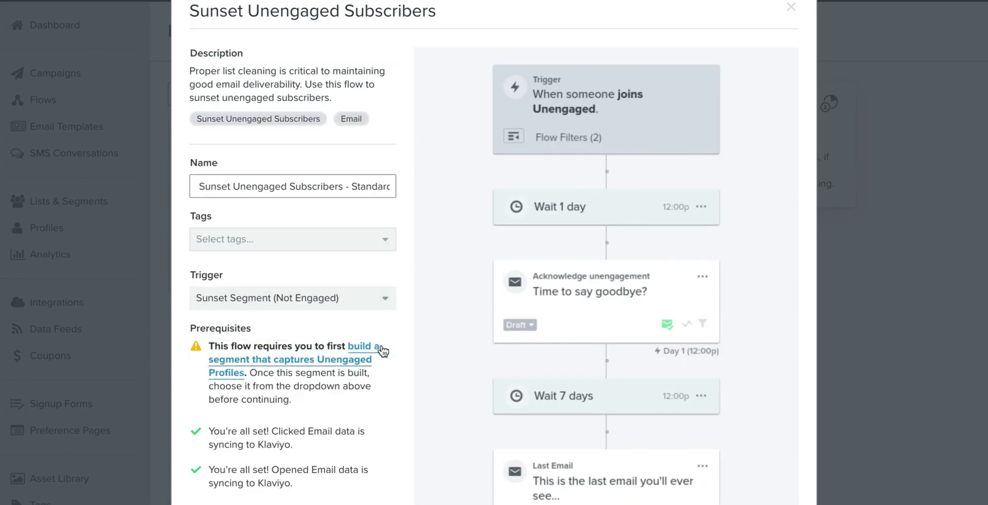
- Tag the flow with a new 'Sunset' tag and create it
scroll(429, 340, "down", 4)
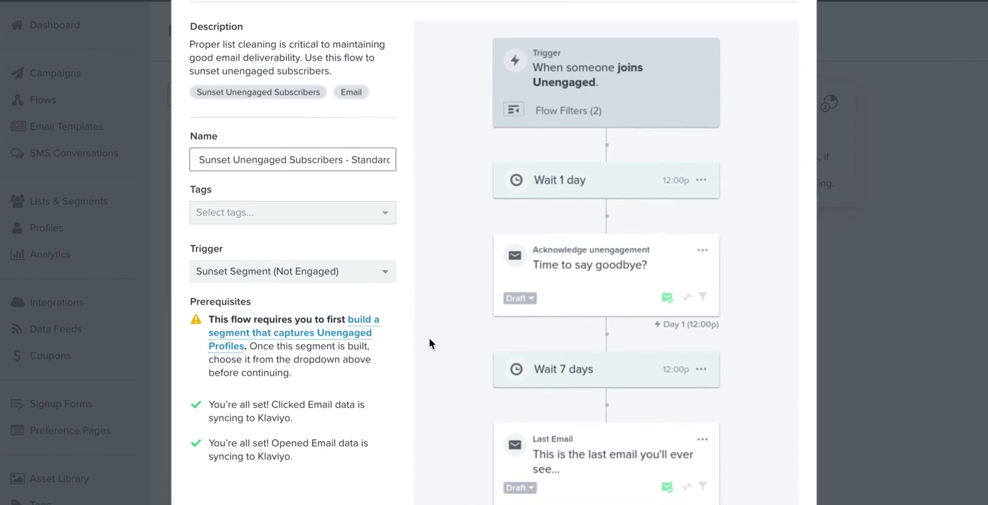
left_click(384, 78)
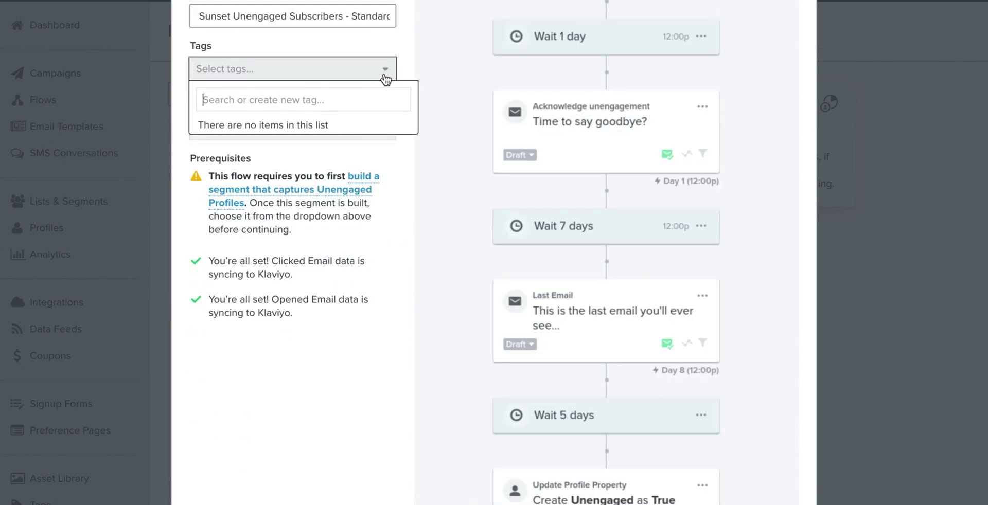
type("Sunset")
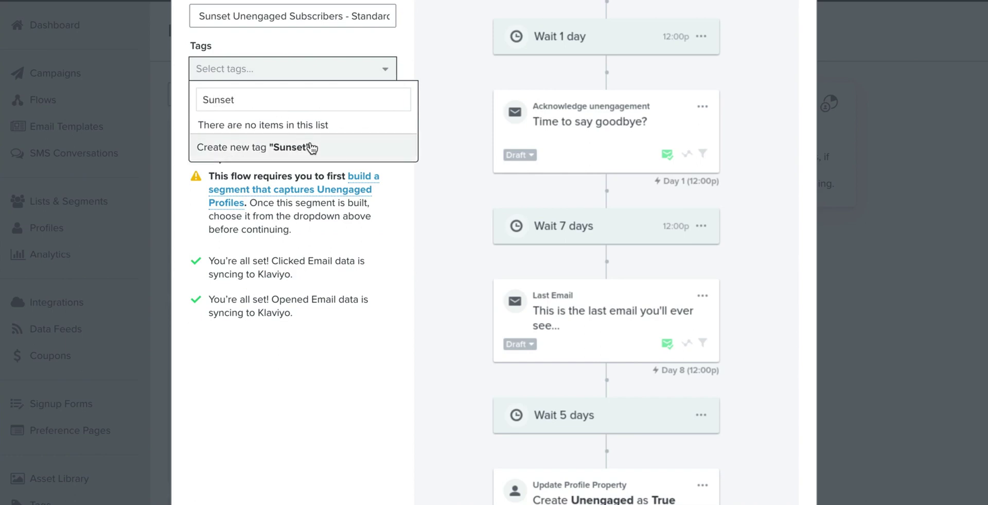
left_click(309, 148)
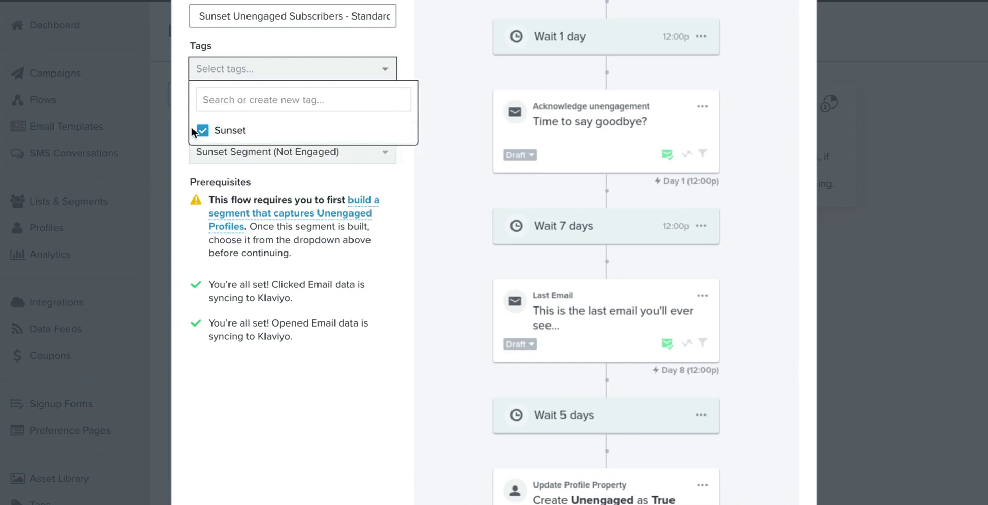
scroll(535, 201, "down", 4)
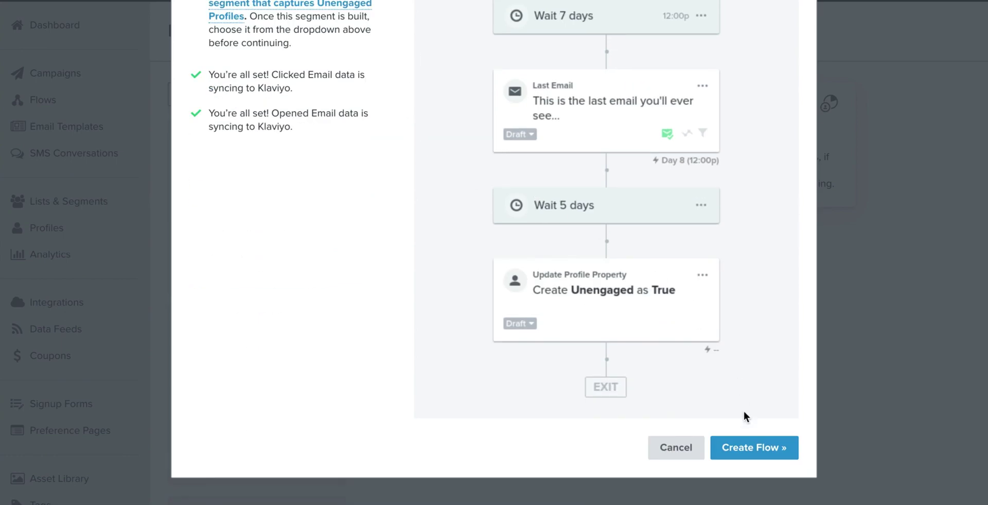
left_click(759, 453)
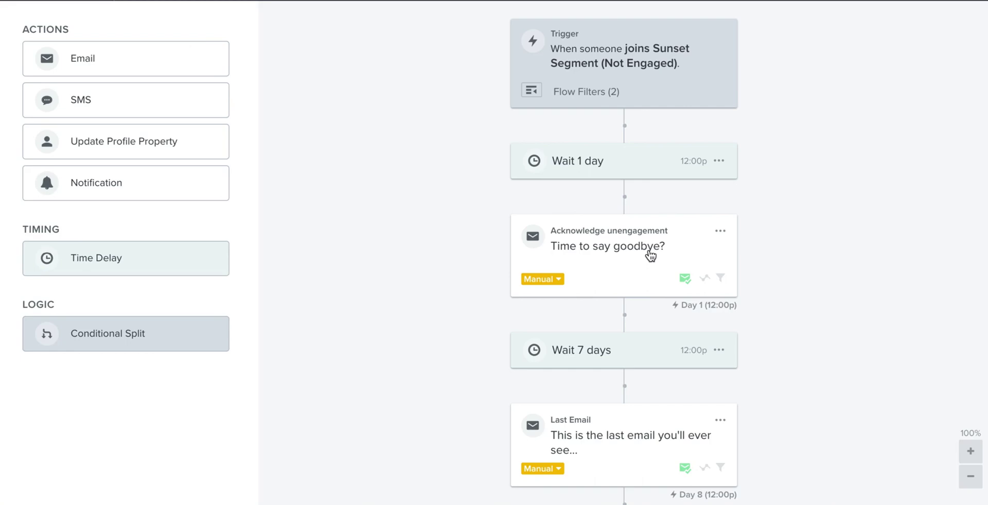
- Show the Trigger card's flow filters and review the zero opens and zero clicks filters
scroll(690, 258, "down", 5)
scroll(689, 257, "up", 5)
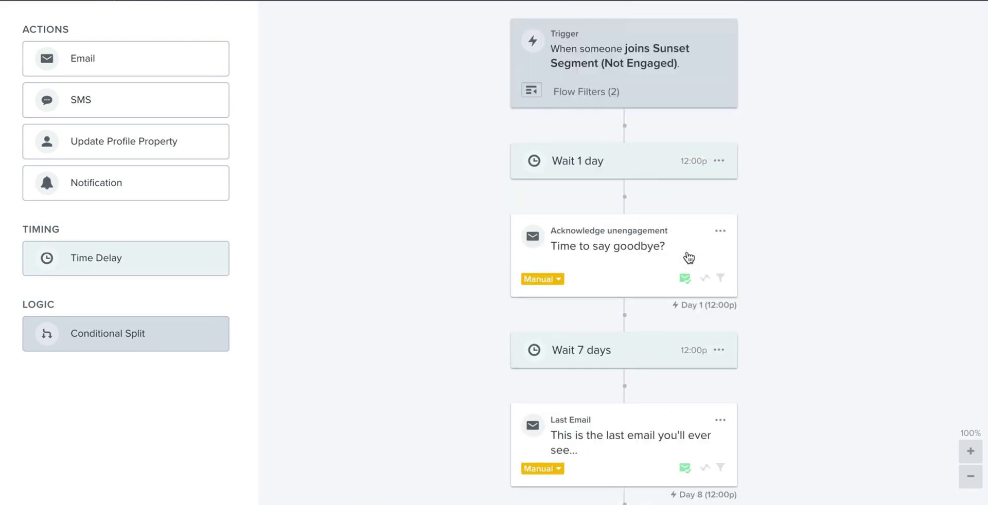
left_click(535, 96)
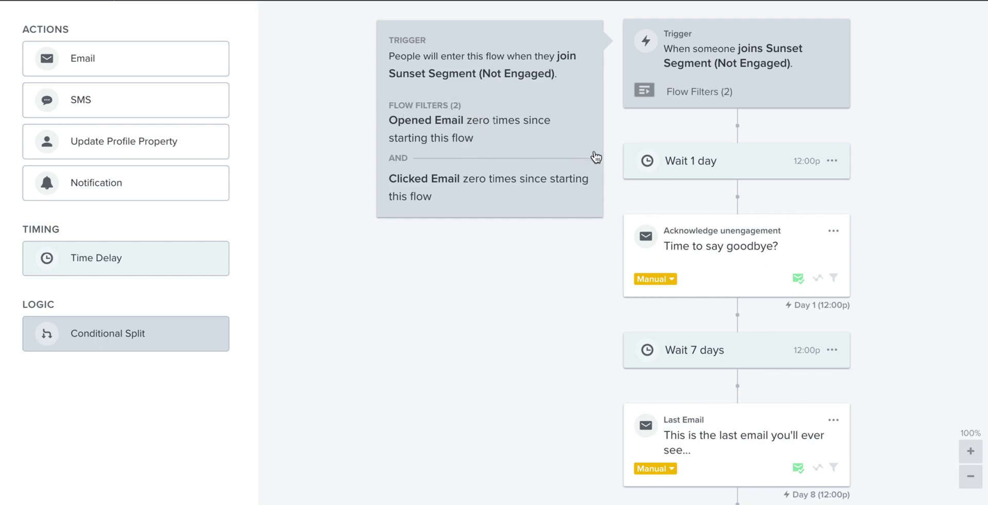
scroll(617, 154, "down", 3)
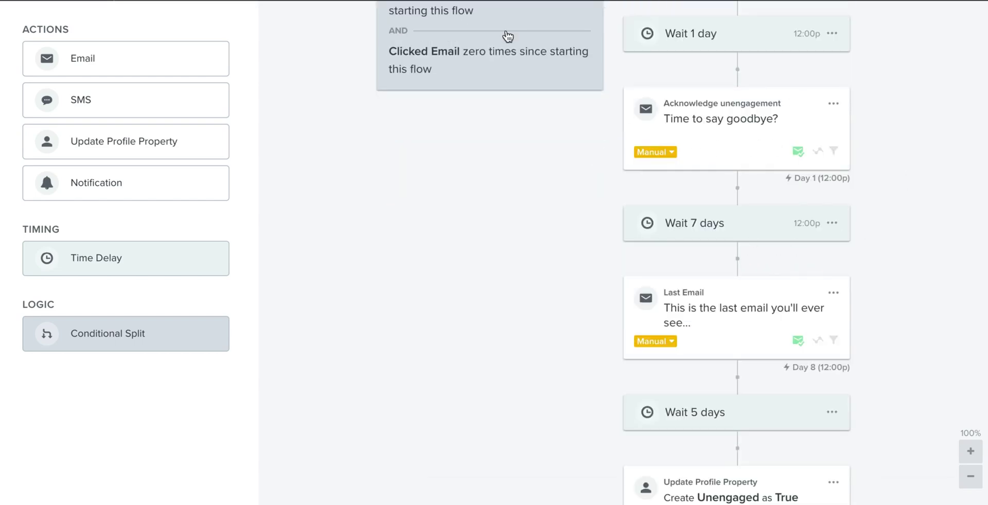
scroll(540, 33, "up", 1)
scroll(699, 252, "down", 3)
scroll(731, 187, "up", 5)
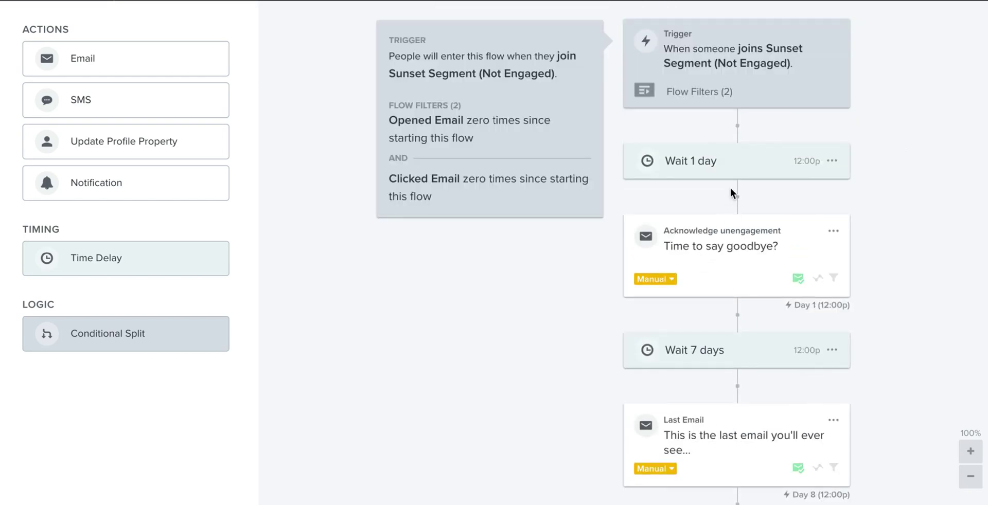
scroll(729, 278, "down", 1)
scroll(728, 263, "down", 3)
scroll(737, 442, "down", 1)
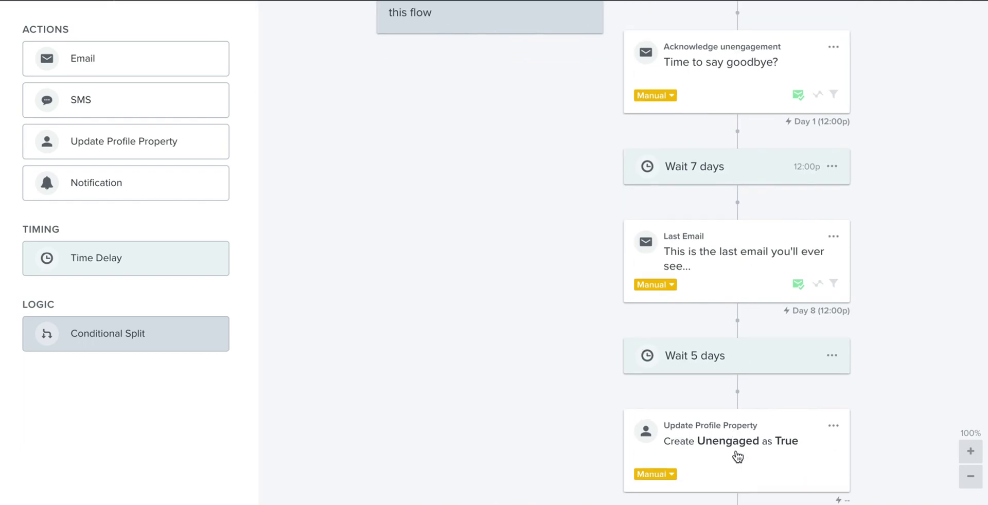
scroll(679, 347, "up", 4)
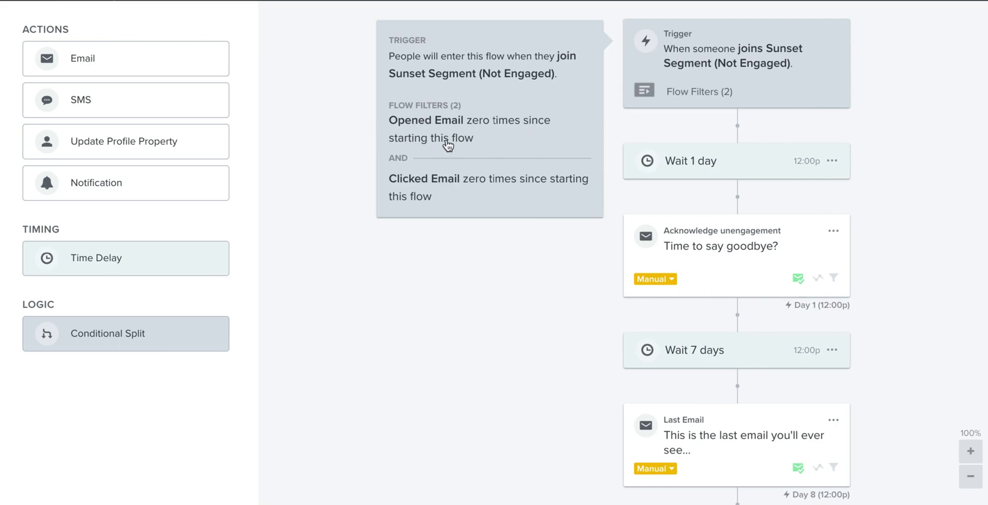
scroll(701, 187, "down", 1)
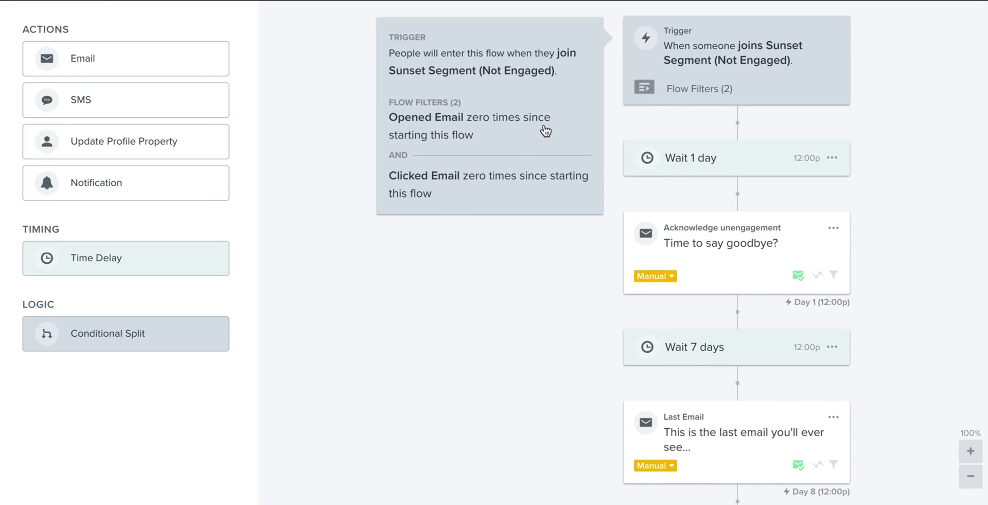
scroll(546, 129, "down", 1)
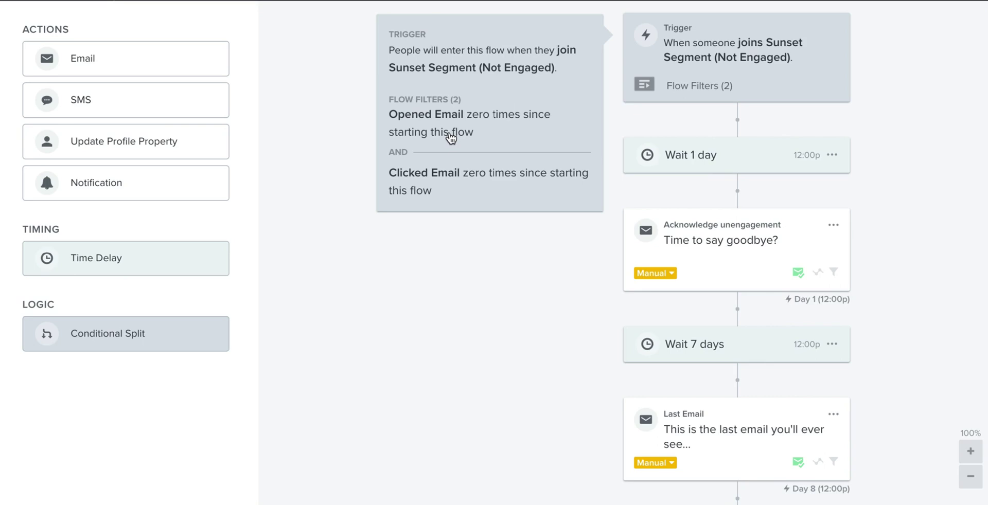
scroll(719, 317, "down", 2)
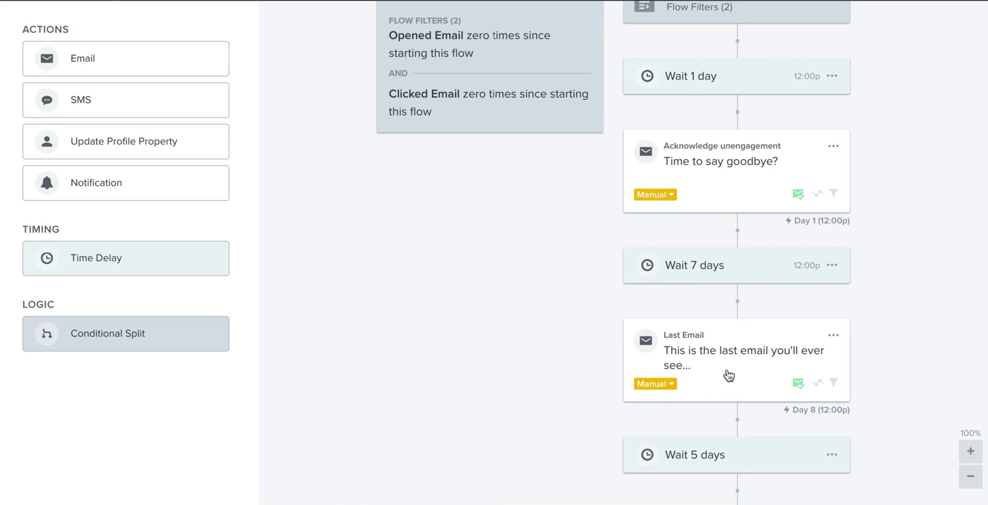
scroll(728, 375, "up", 1)
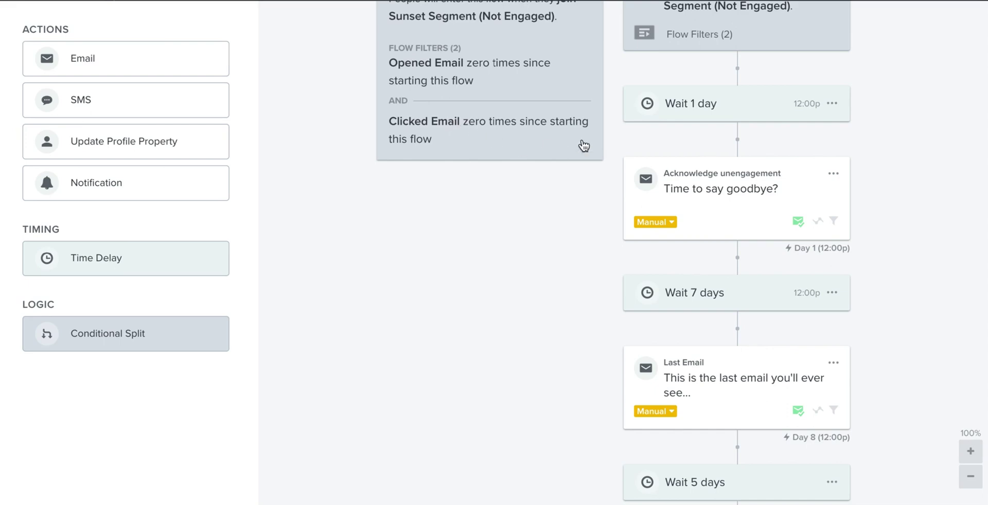
scroll(566, 143, "up", 1)
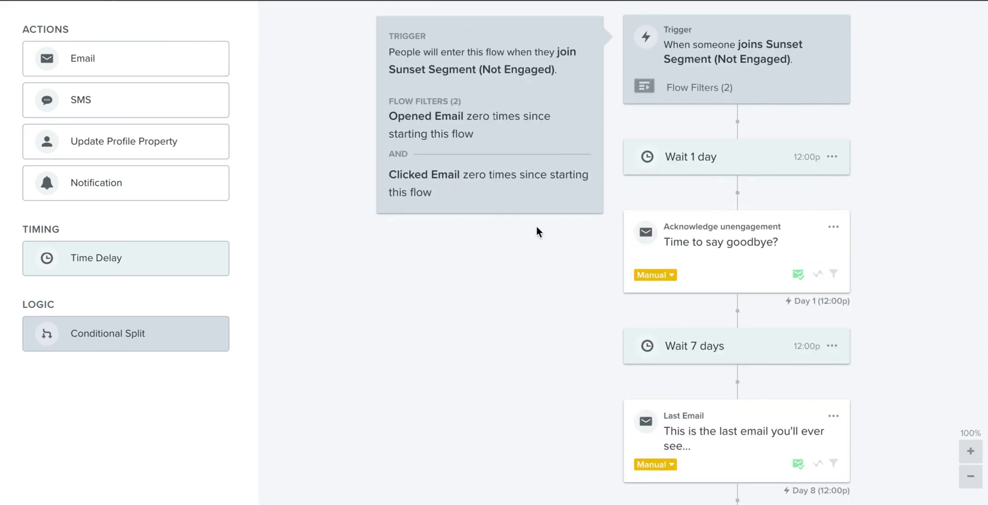
scroll(604, 221, "down", 2)
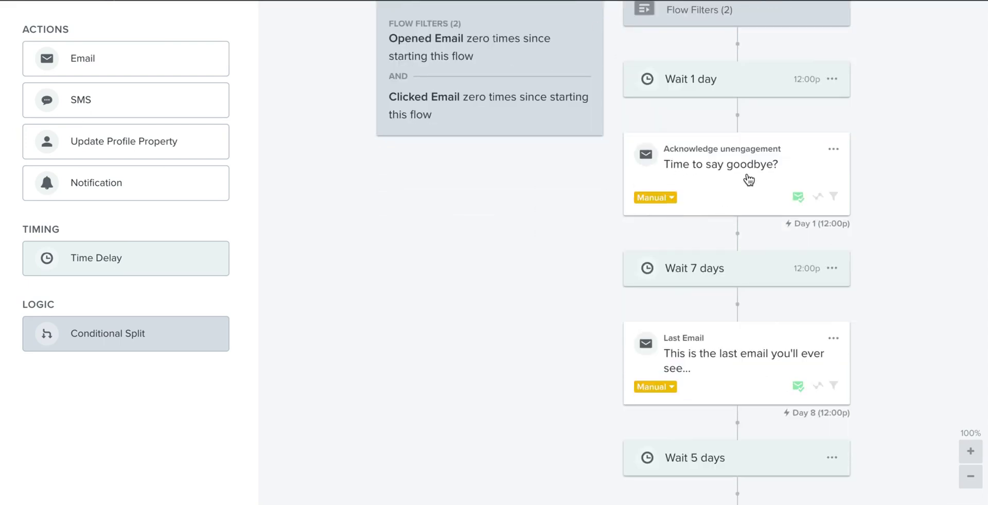
- Review the Acknowledge unengagement email, then read through the Last Email preview and close it
left_click(738, 175)
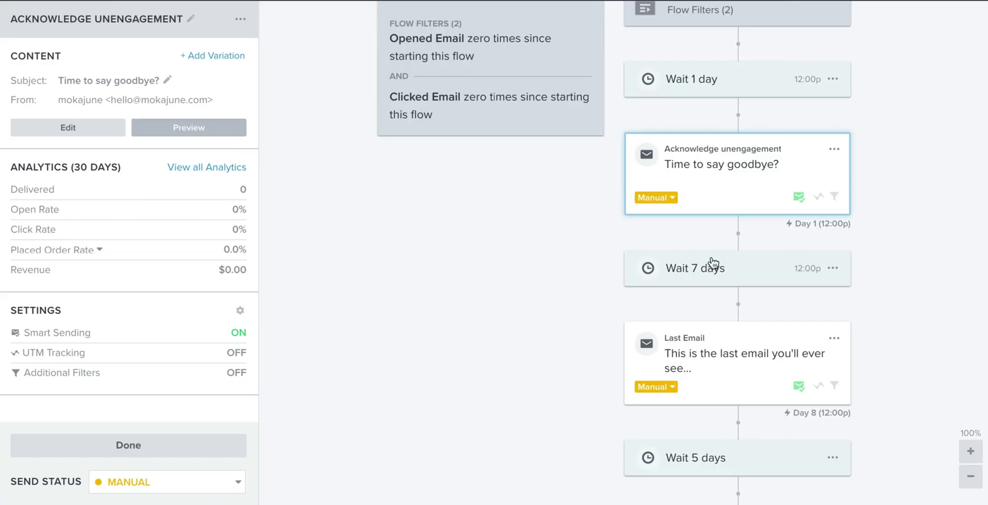
scroll(759, 258, "down", 1)
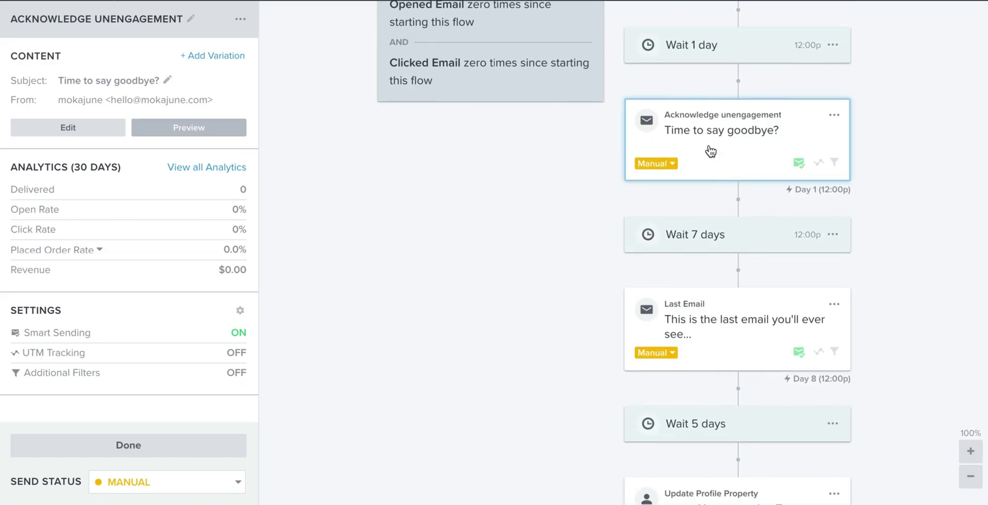
scroll(728, 243, "down", 1)
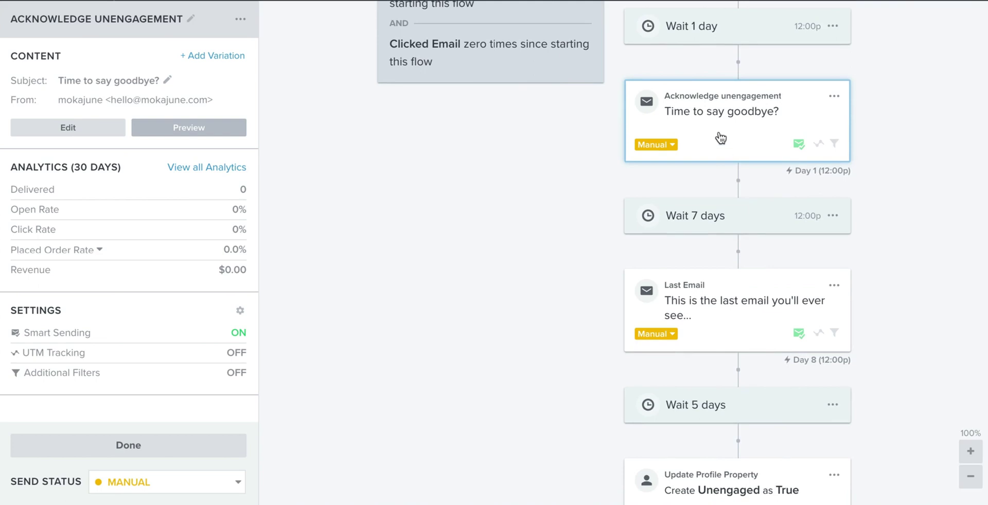
scroll(543, 83, "up", 1)
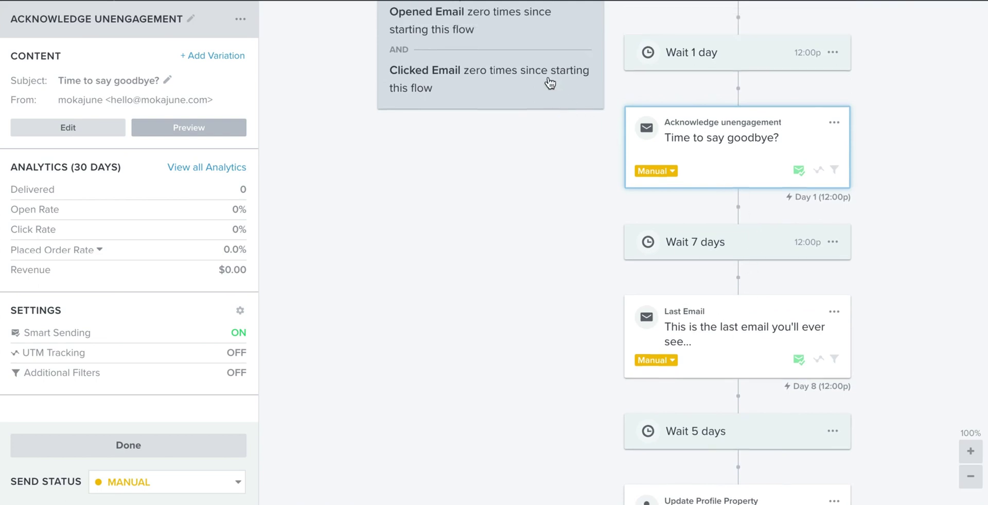
scroll(715, 247, "down", 3)
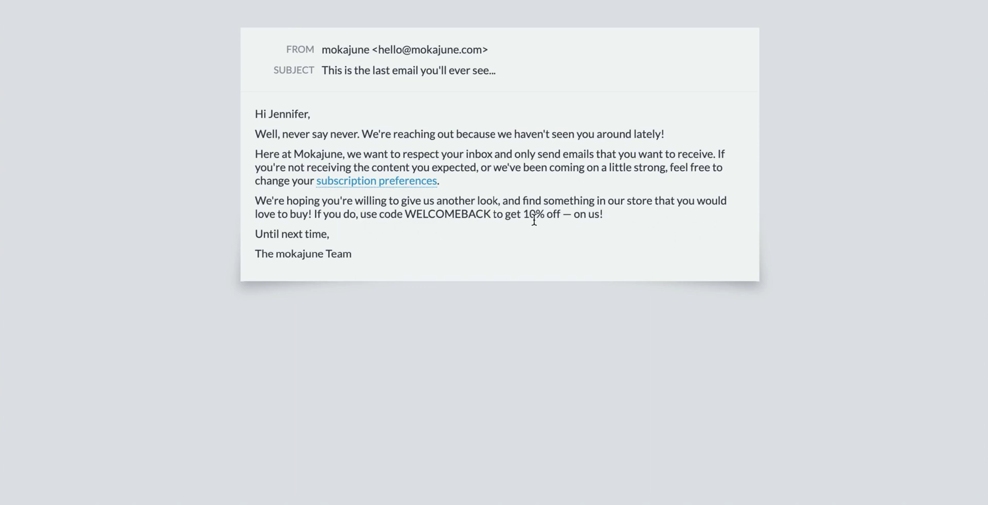
key("Escape")
scroll(664, 180, "down", 1)
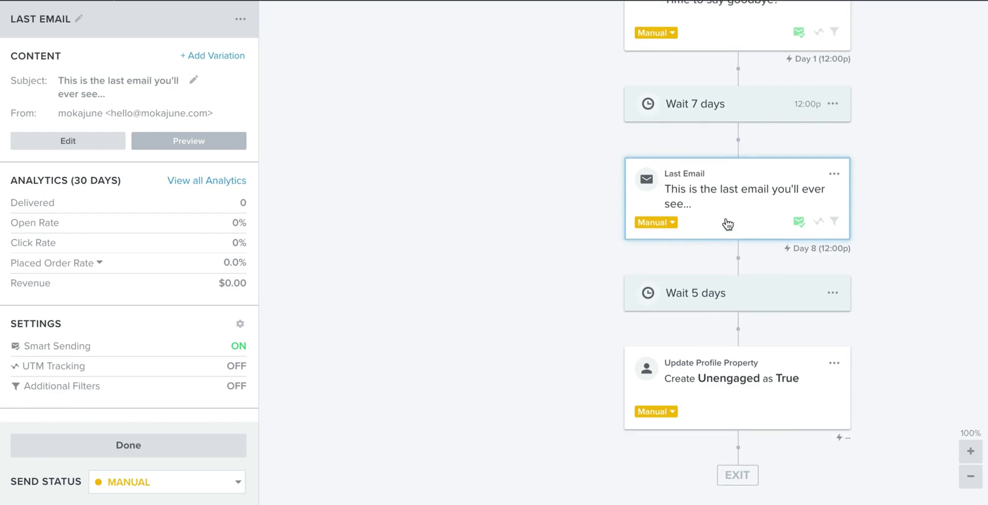
scroll(701, 183, "up", 5)
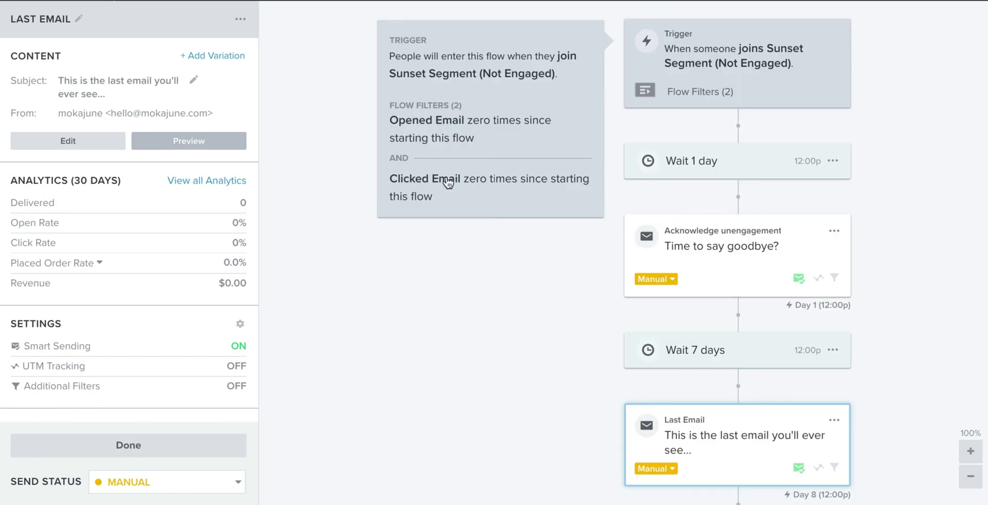
scroll(691, 196, "down", 5)
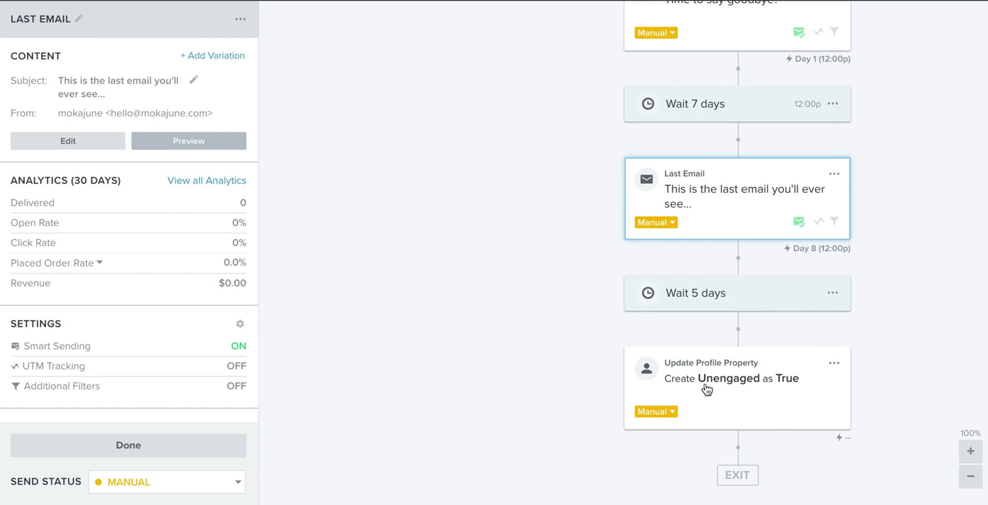
- Set the Update Profile Property step (Unengaged = True) to Live and save it
left_click(758, 396)
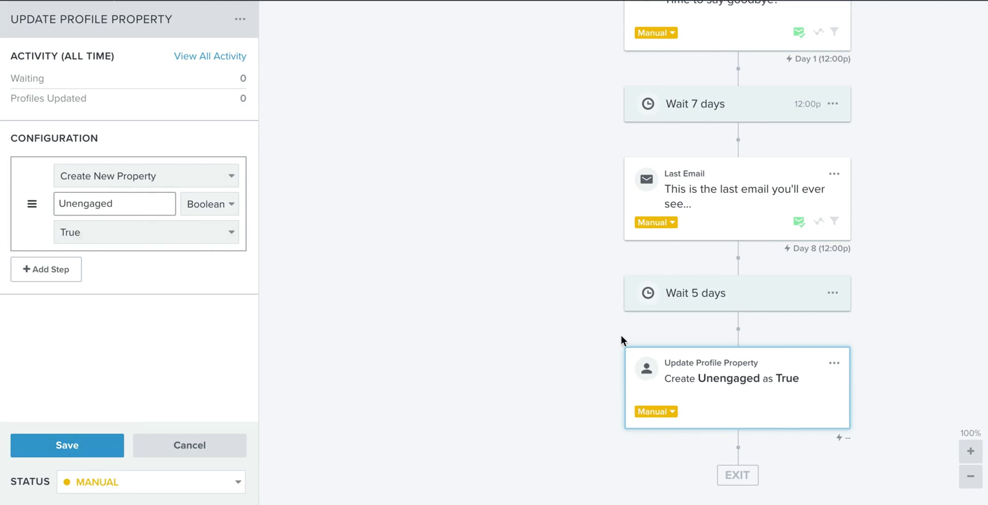
scroll(623, 342, "up", 5)
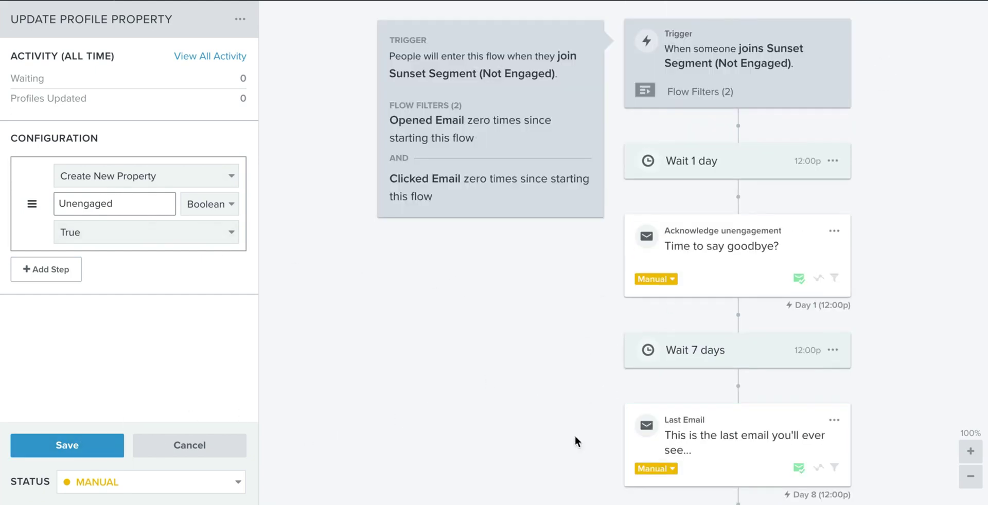
left_click(189, 481)
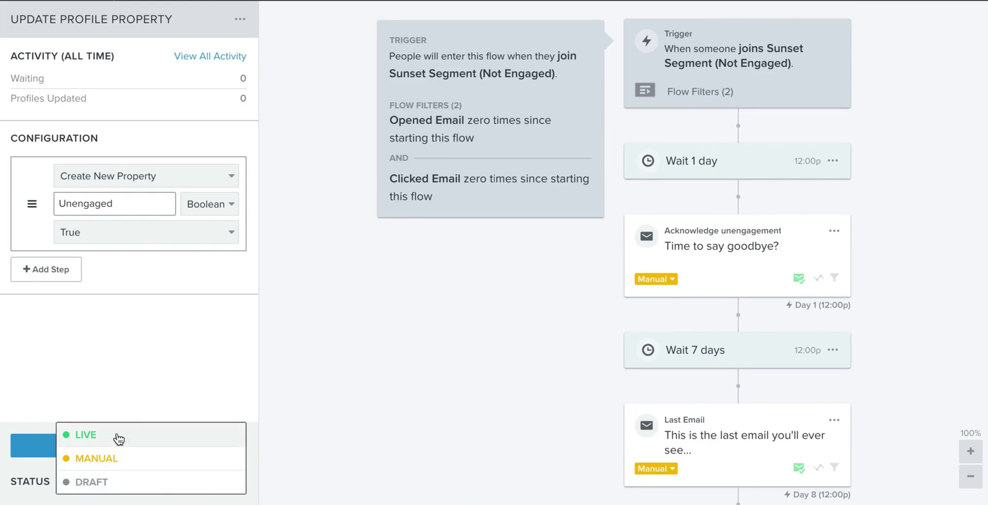
left_click(119, 439)
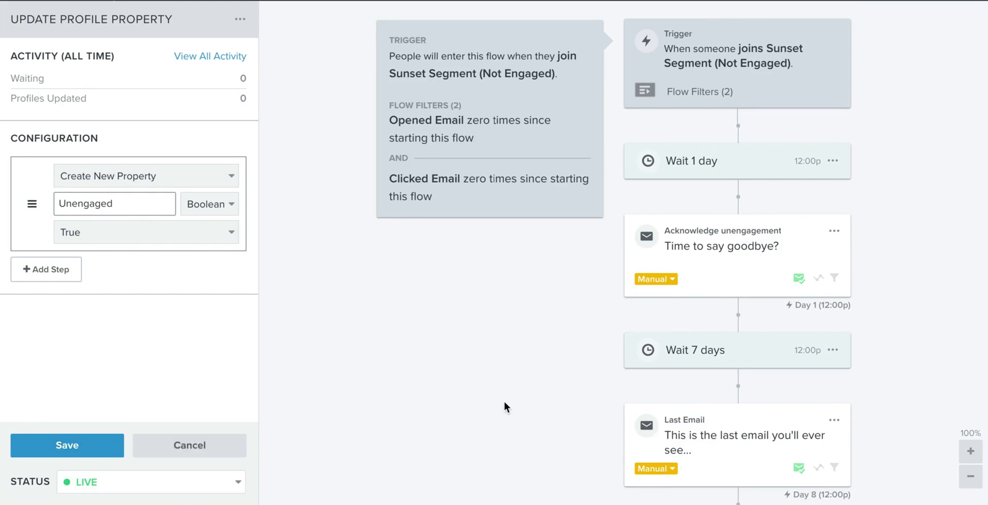
left_click(82, 443)
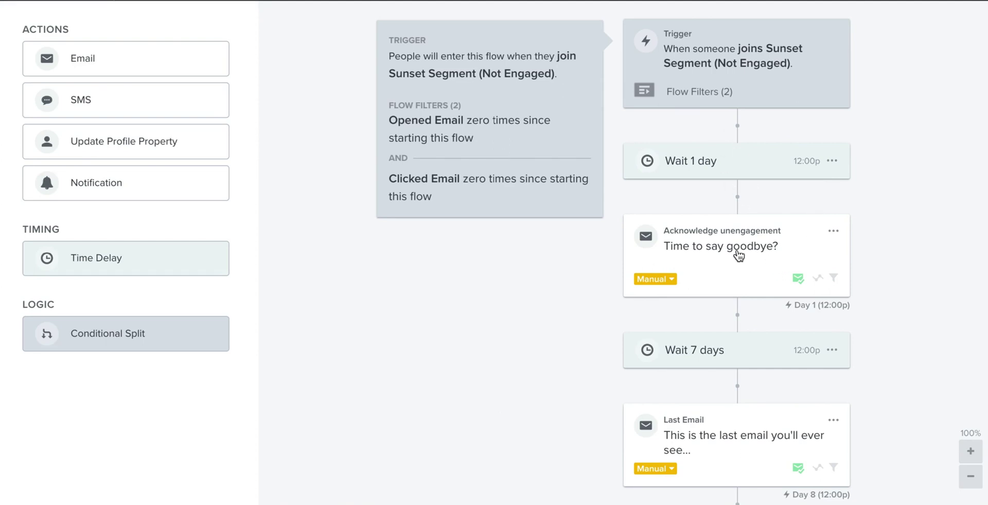
- Use Update All Action Statuses to set every Sunset flow action, including both emails, to Live
scroll(666, 276, "down", 2)
scroll(638, 291, "up", 2)
scroll(661, 360, "down", 2)
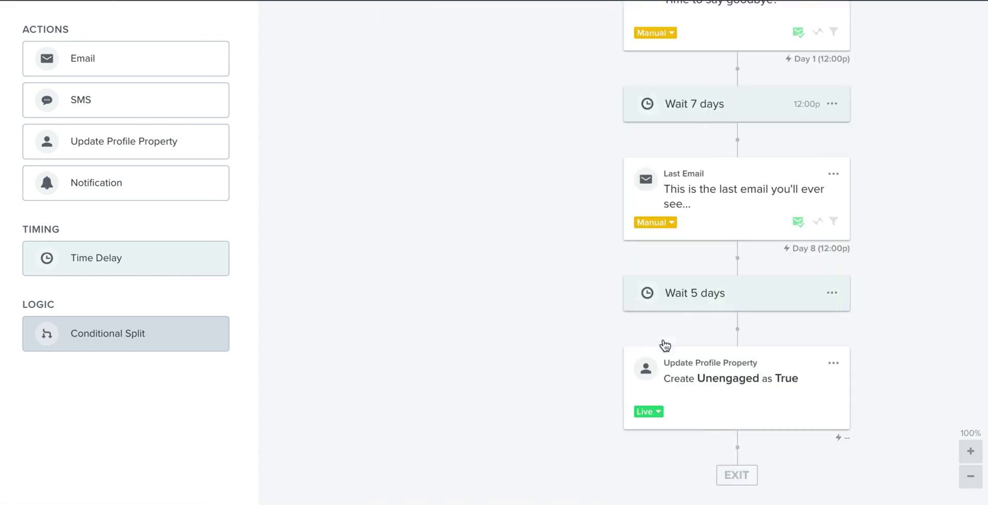
scroll(663, 347, "up", 2)
scroll(669, 361, "down", 5)
scroll(700, 399, "up", 5)
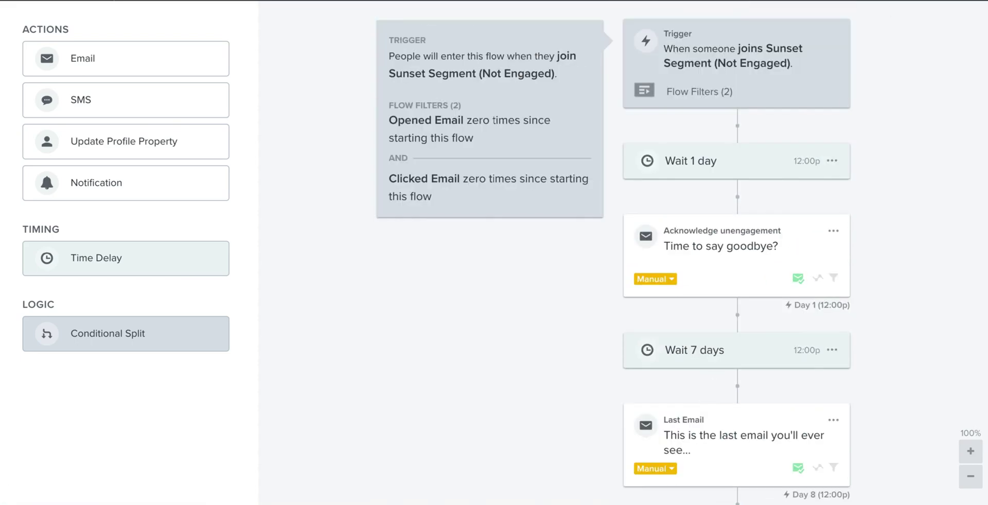
left_click(887, 4)
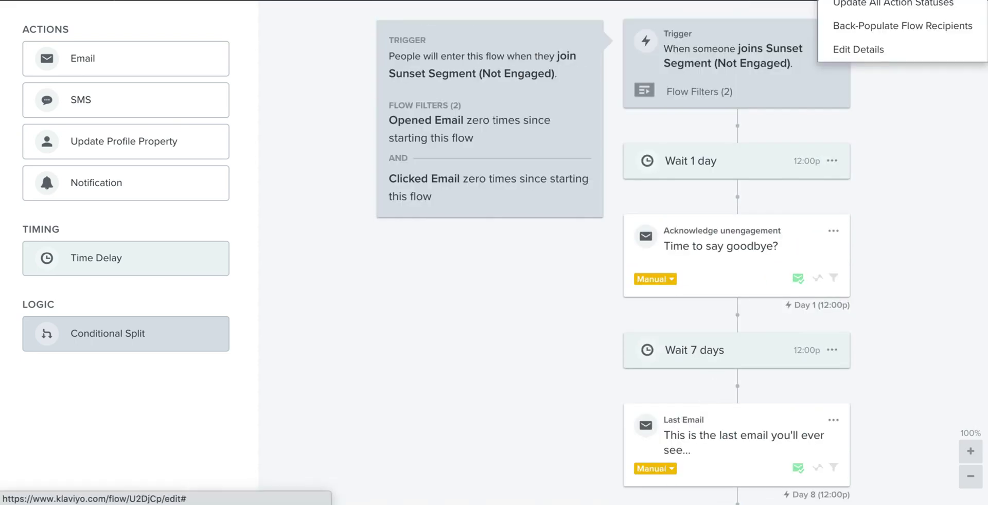
left_click(875, 5)
left_click(459, 170)
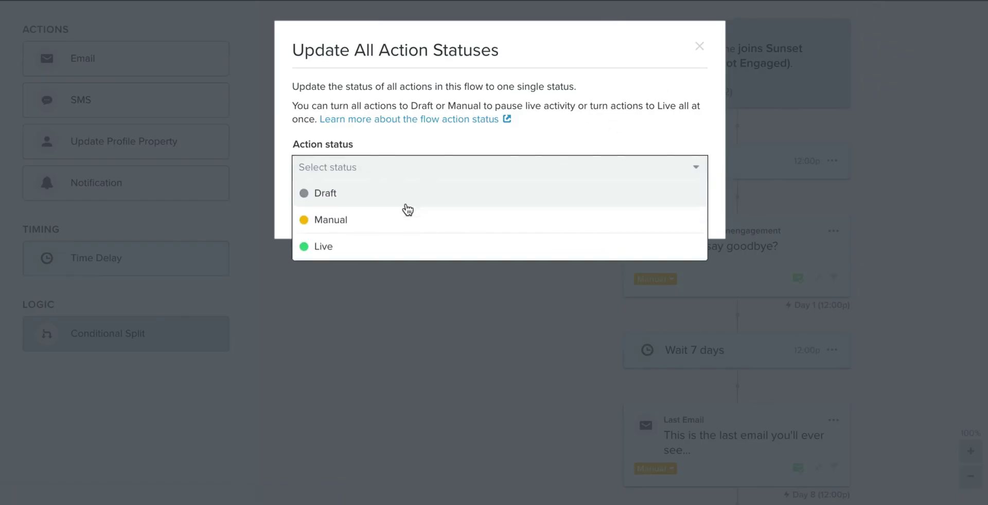
left_click(350, 247)
left_click(657, 209)
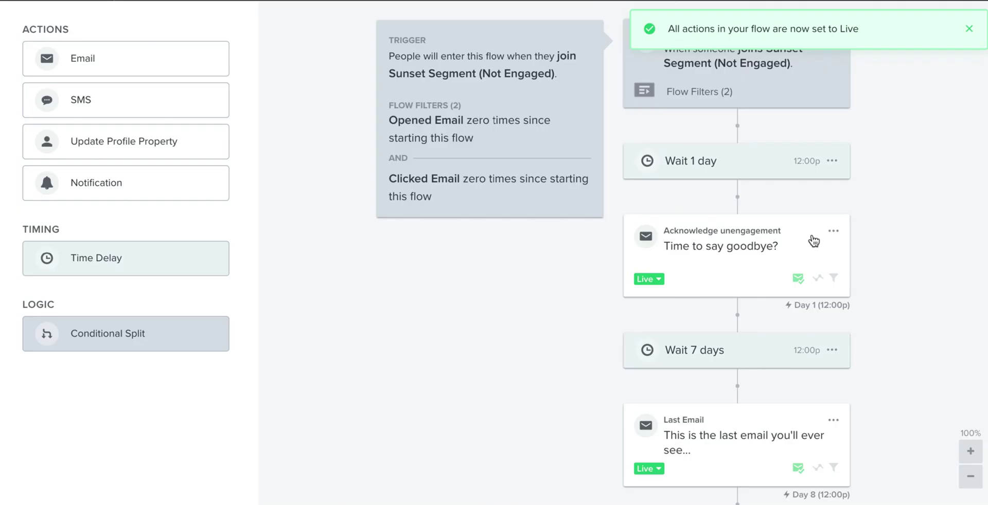
scroll(803, 247, "down", 5)
scroll(772, 306, "up", 5)
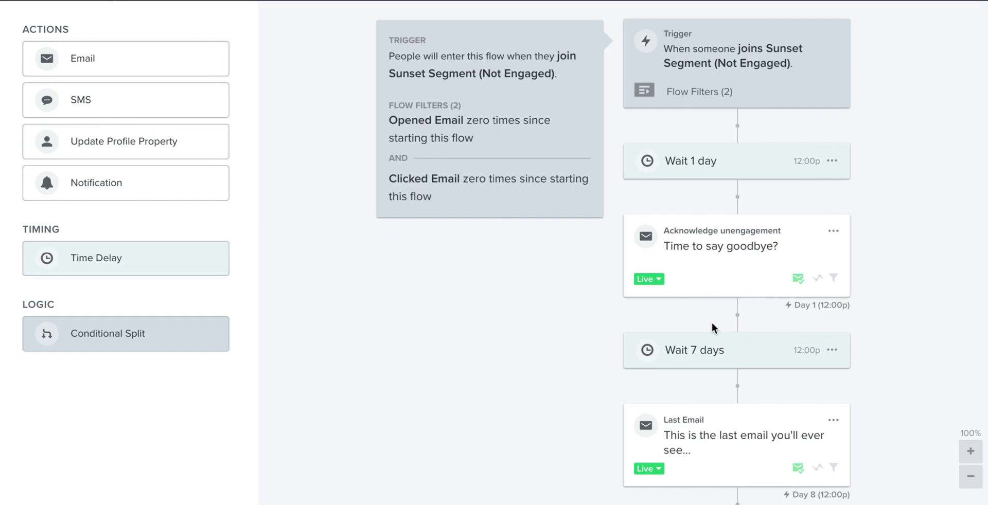
- Scroll through the now fully live Sunset flow to review it
scroll(712, 322, "down", 5)
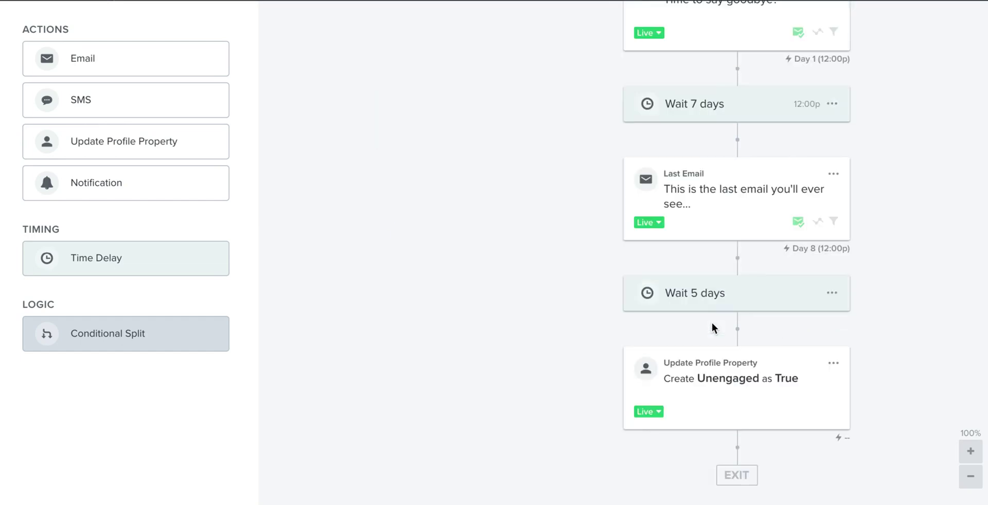
scroll(711, 327, "up", 5)
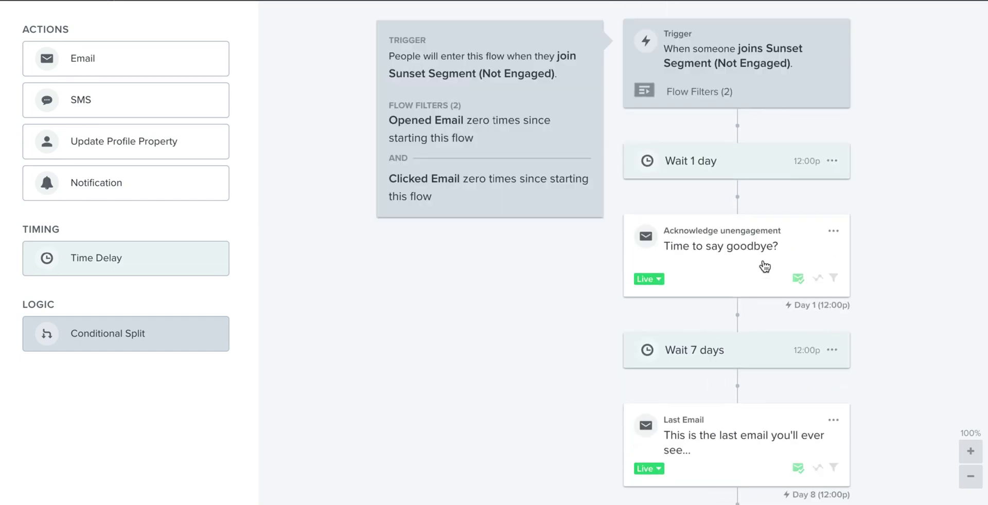
scroll(759, 242, "down", 3)
scroll(759, 242, "down", 2)
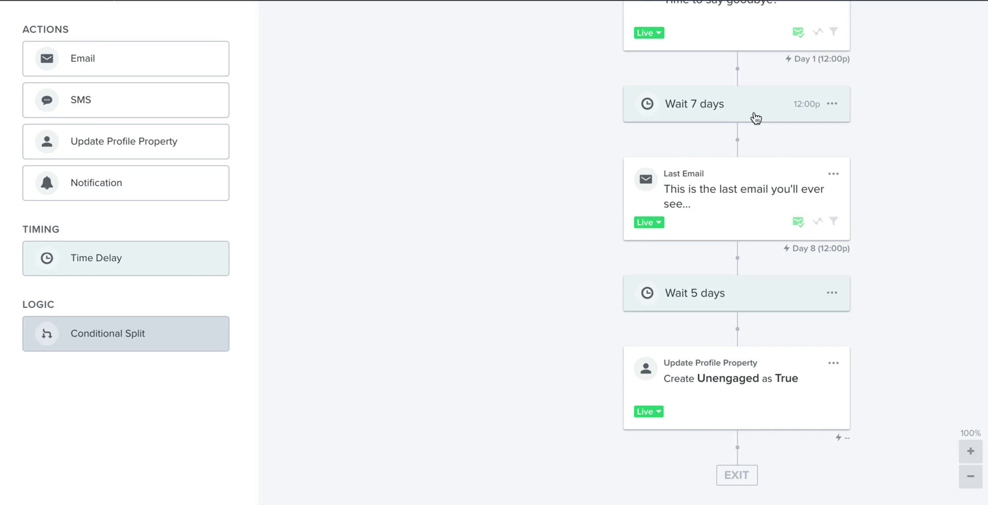
scroll(813, 222, "up", 5)
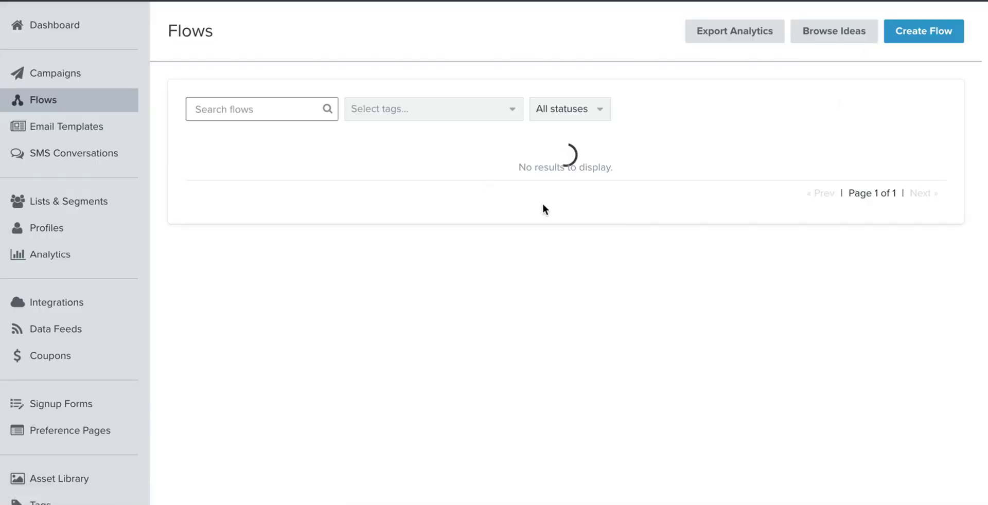
- Browse flow ideas filtered to Sunset Unengaged Subscribers and open the Customer vs. Non-Customer template
left_click(56, 28)
left_click(835, 34)
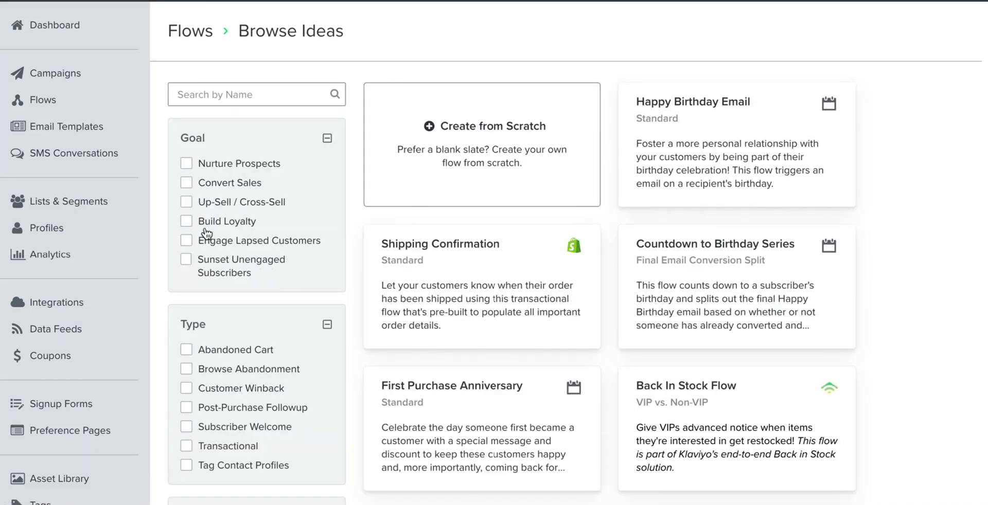
left_click(216, 262)
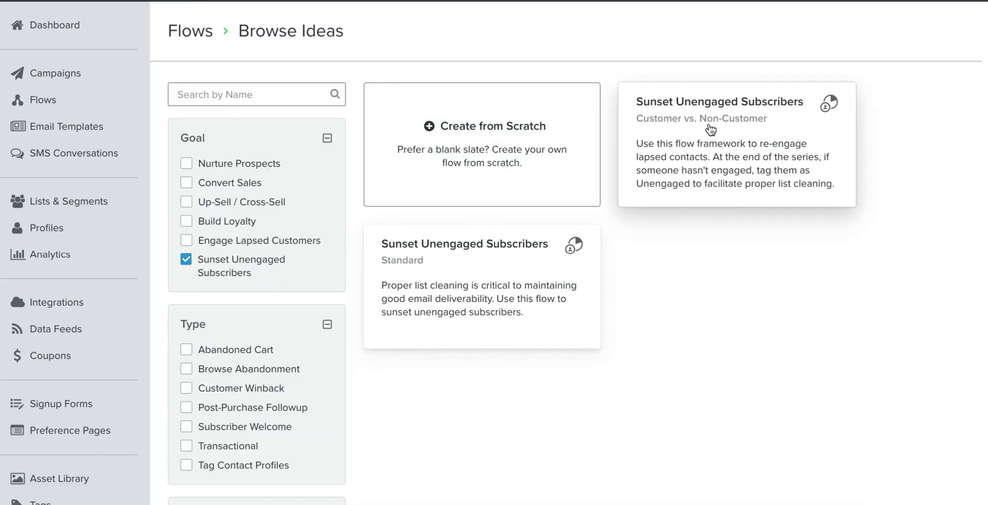
left_click(729, 149)
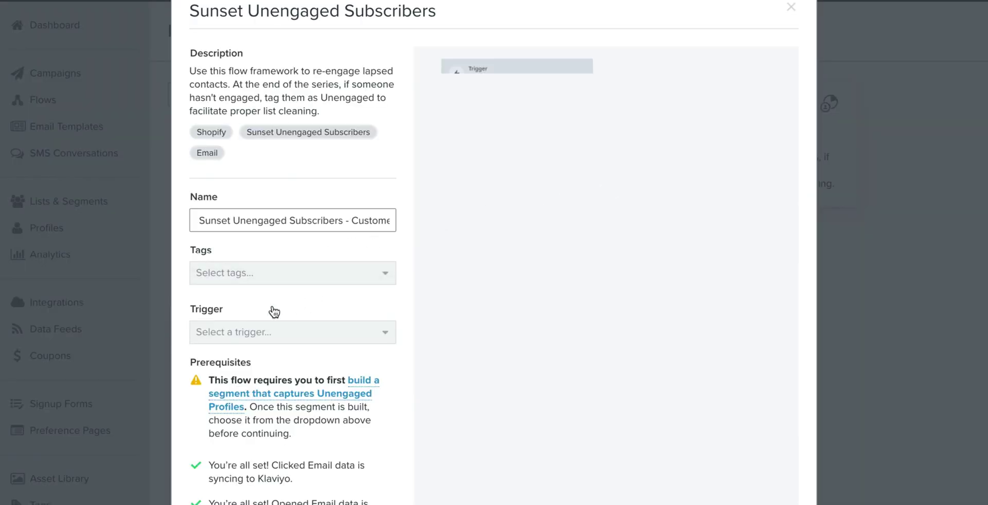
- Choose the Unengaged (3 Months) segment as the template's trigger
left_click(266, 332)
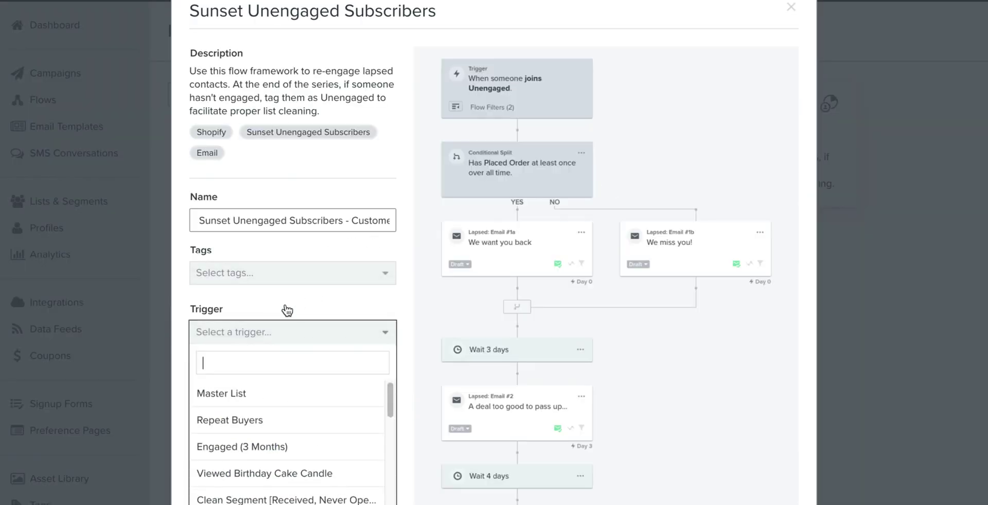
scroll(282, 310, "down", 2)
scroll(302, 353, "down", 3)
scroll(305, 355, "down", 3)
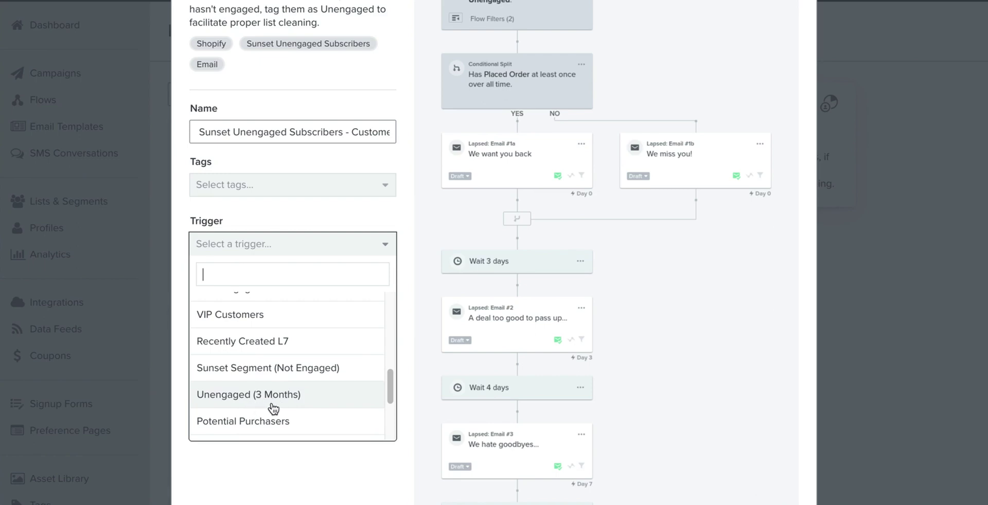
left_click(307, 225)
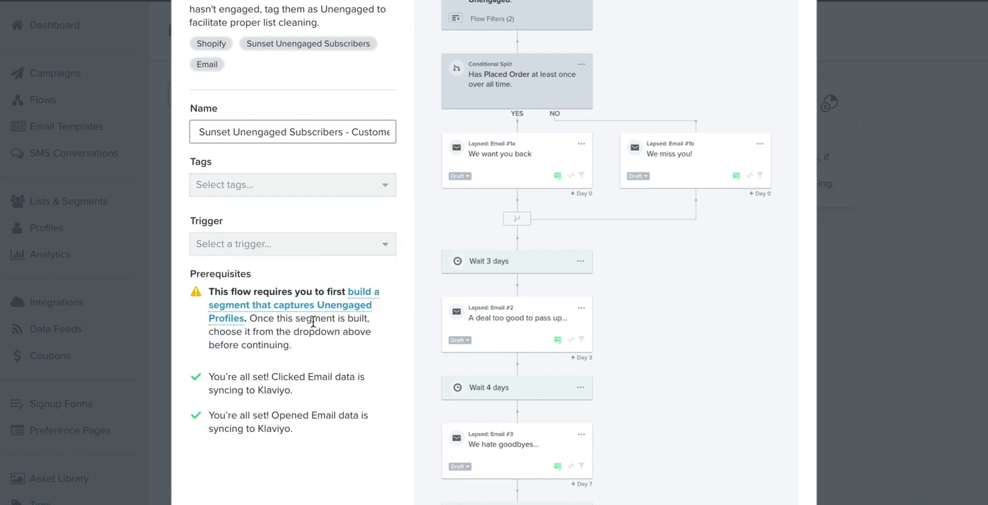
left_click(270, 248)
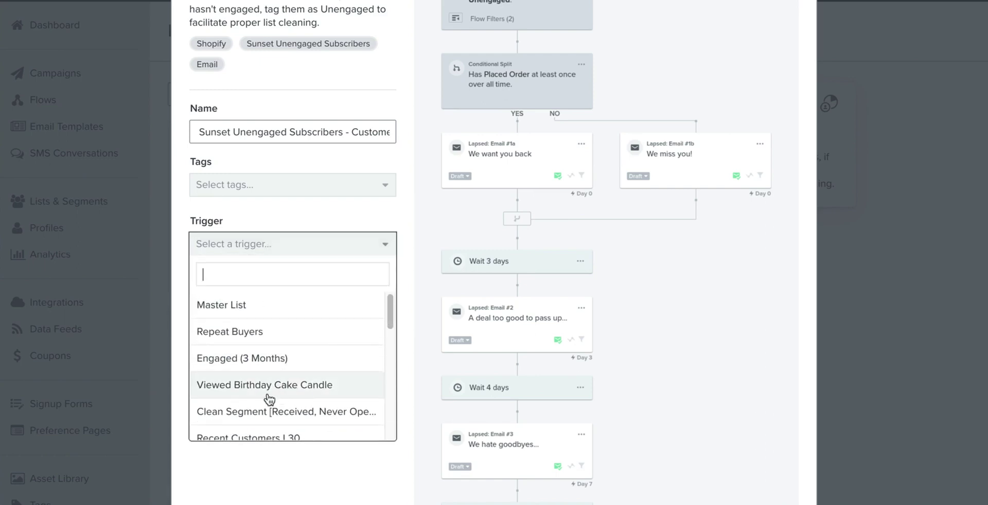
scroll(283, 382, "down", 5)
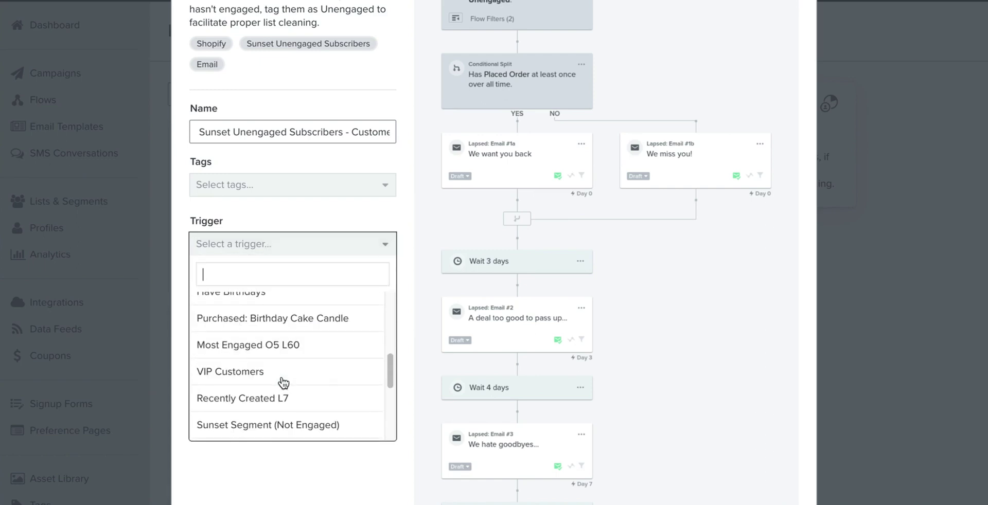
scroll(286, 378, "down", 3)
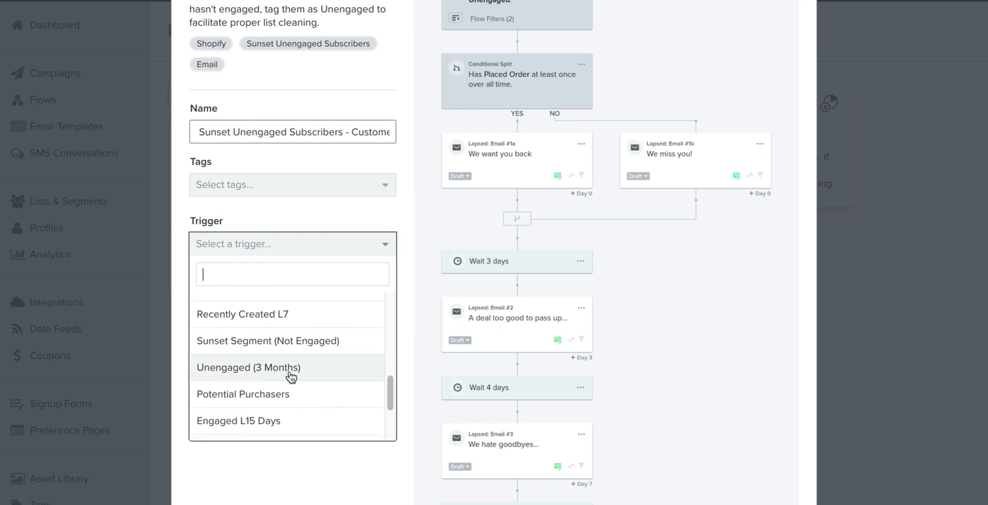
left_click(290, 378)
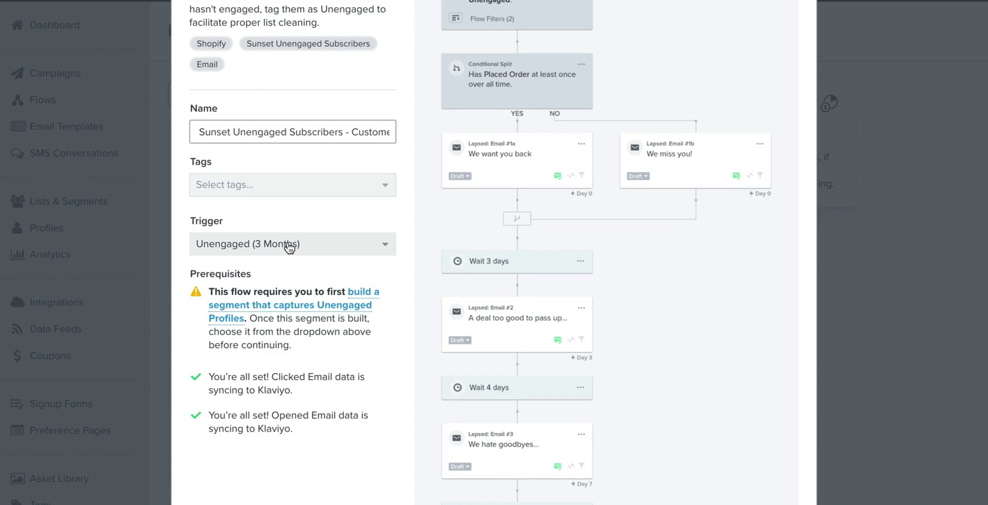
scroll(463, 242, "up", 3)
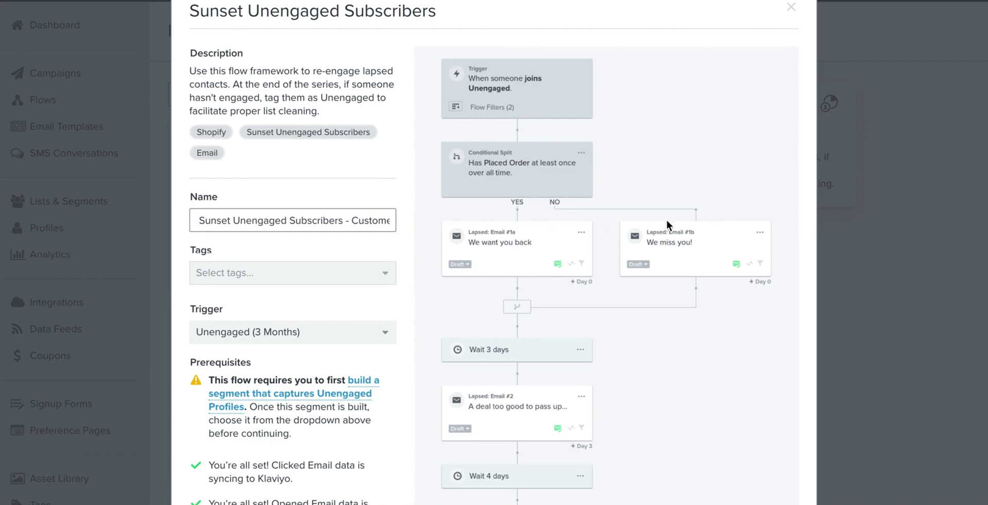
scroll(591, 319, "down", 5)
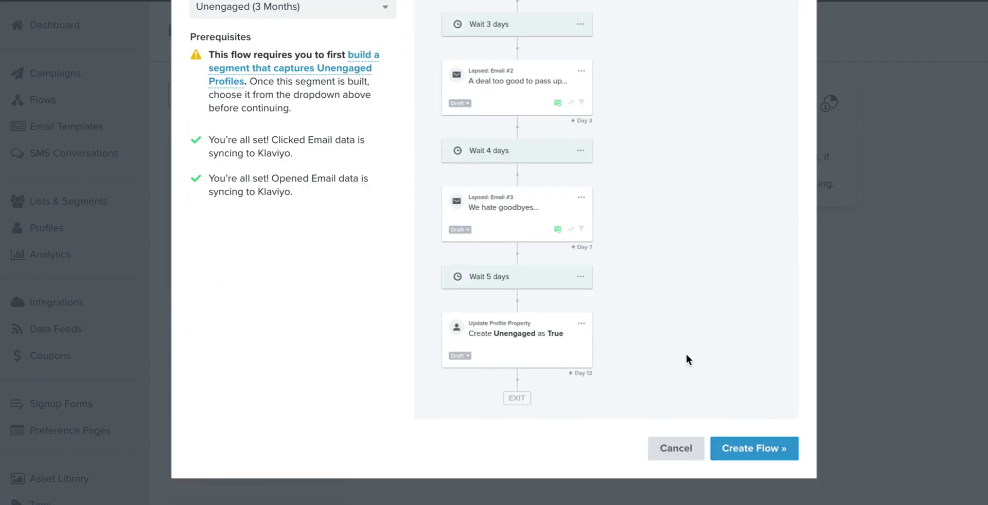
- Create the Customer vs. Non-Customer sunset flow from the template
left_click(764, 451)
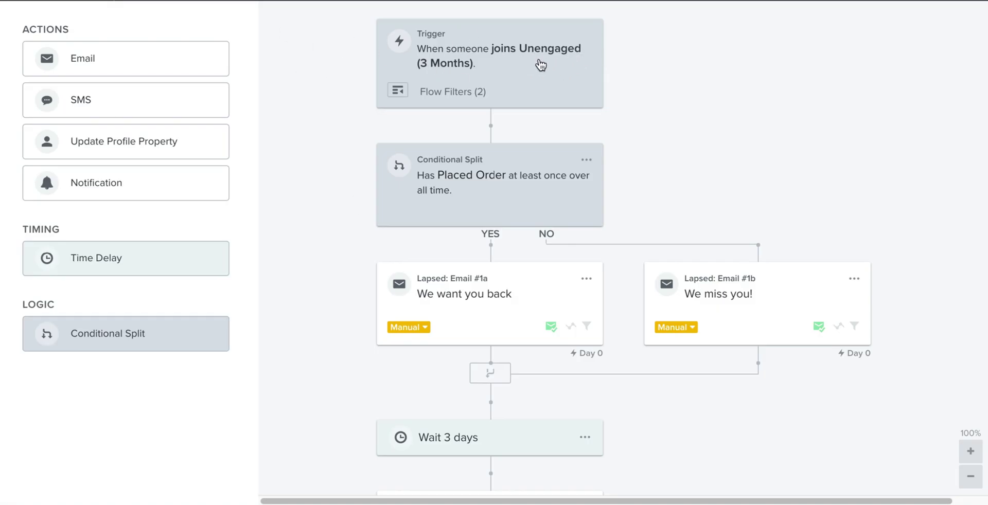
scroll(509, 143, "down", 1)
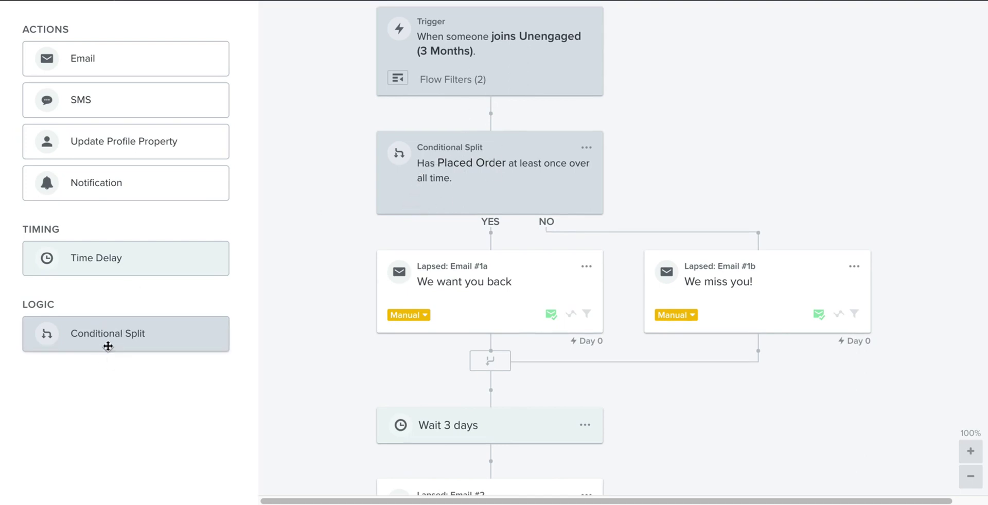
left_click_drag(147, 342, 111, 358)
- Inspect the Placed Order conditional split settings and cancel without changes
left_click(494, 182)
scroll(157, 206, "down", 1)
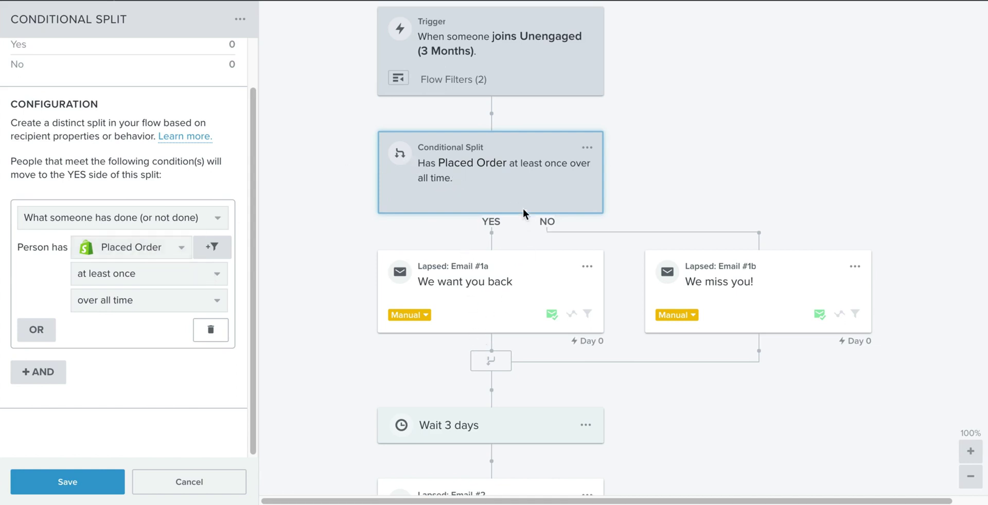
left_click(221, 489)
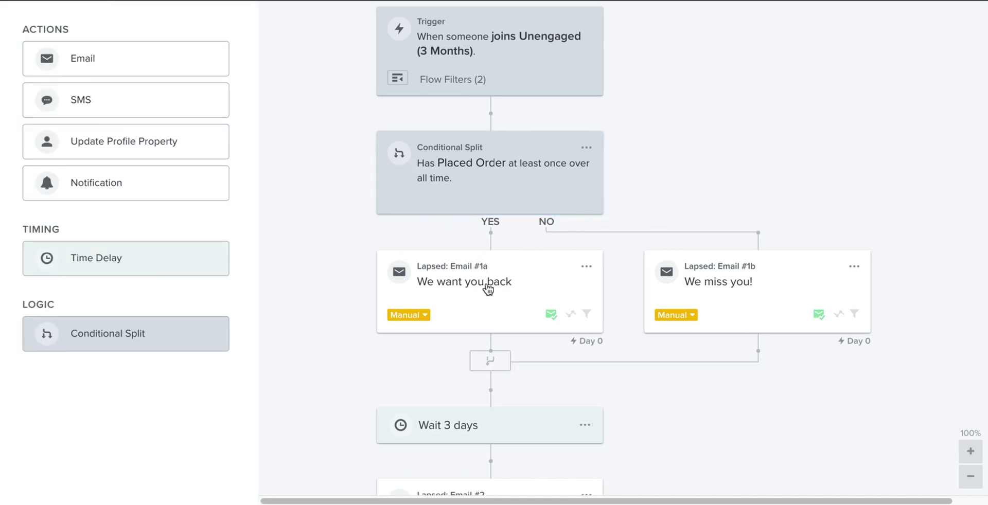
scroll(488, 287, "down", 1)
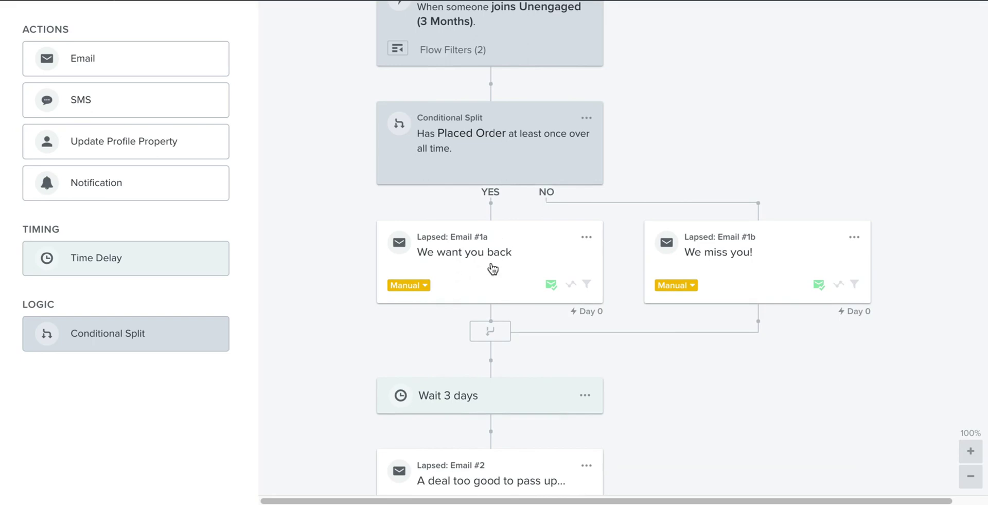
- Preview Lapsed Email #1a, the 'We want you back' email, then close the preview
left_click(486, 262)
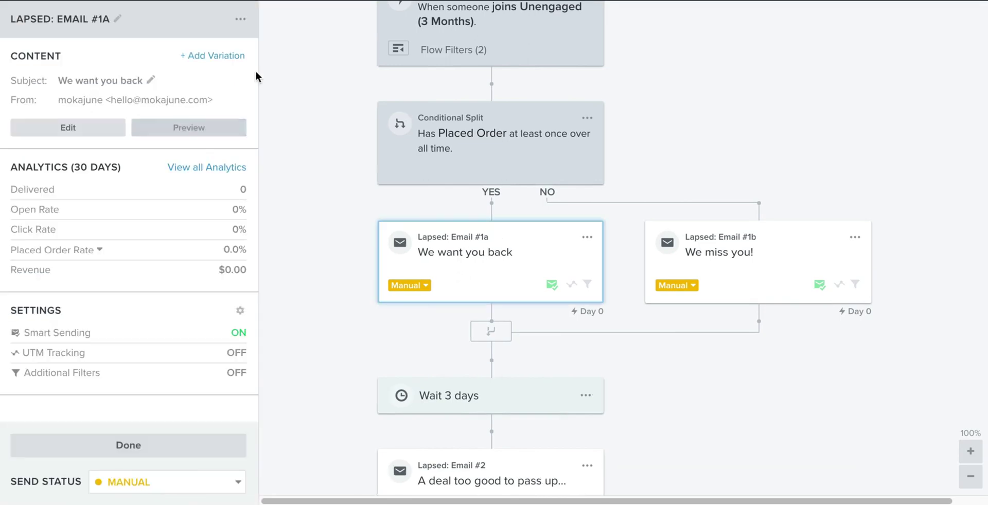
left_click(190, 128)
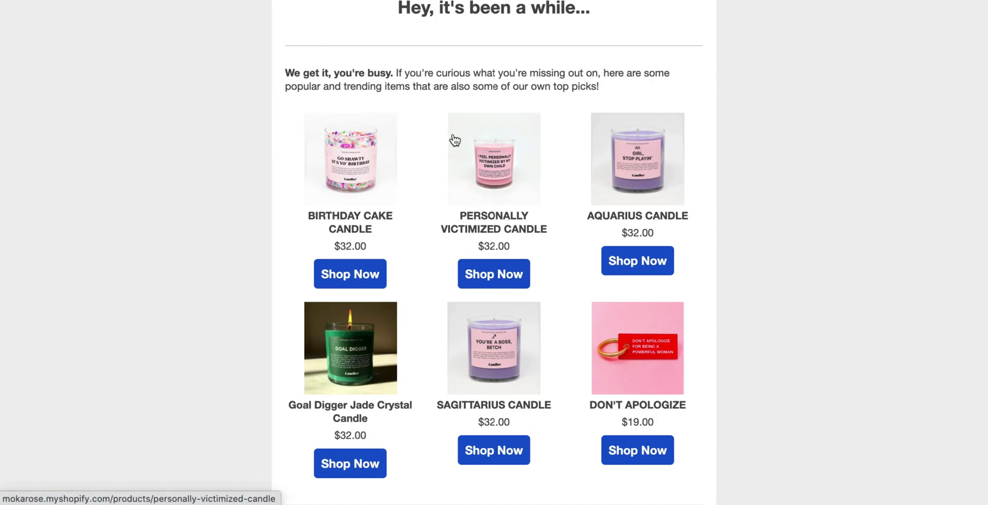
scroll(453, 141, "down", 2)
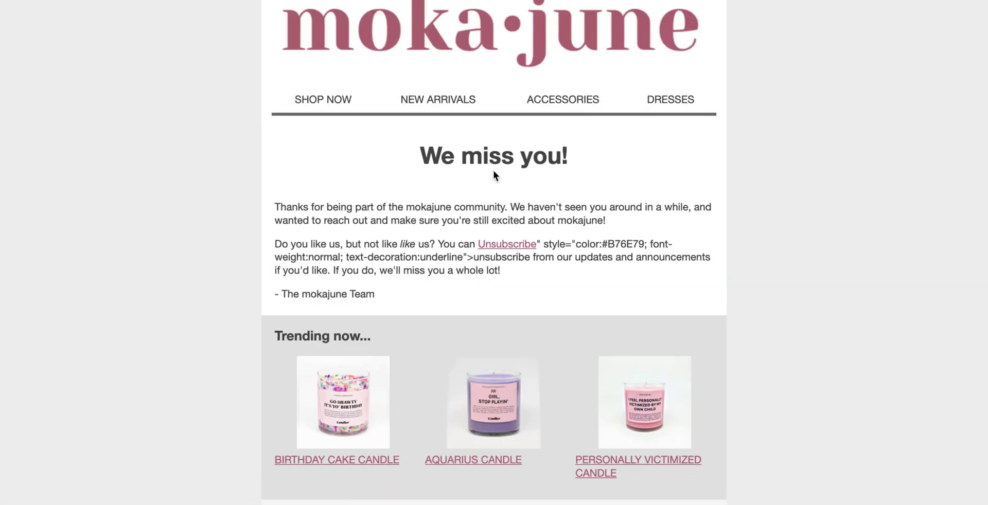
scroll(497, 185, "down", 2)
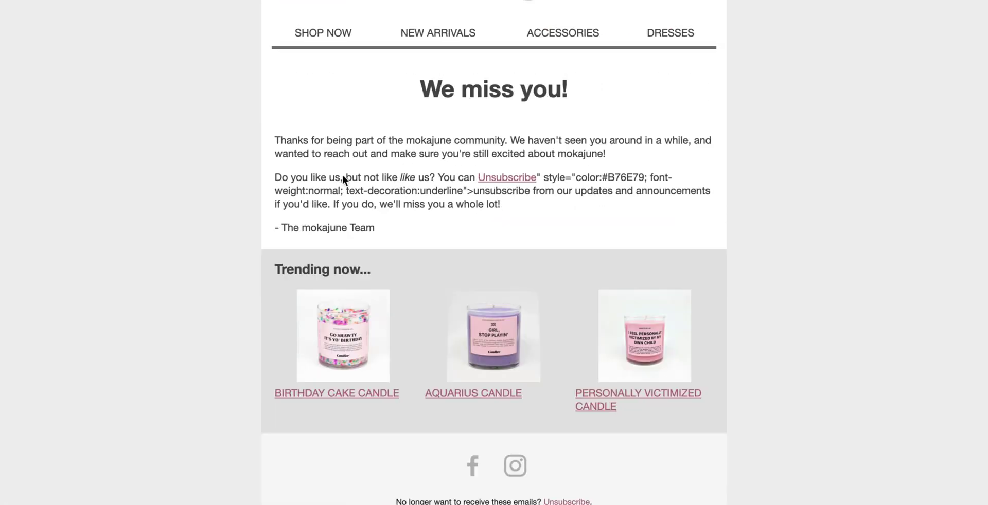
scroll(342, 151, "down", 1)
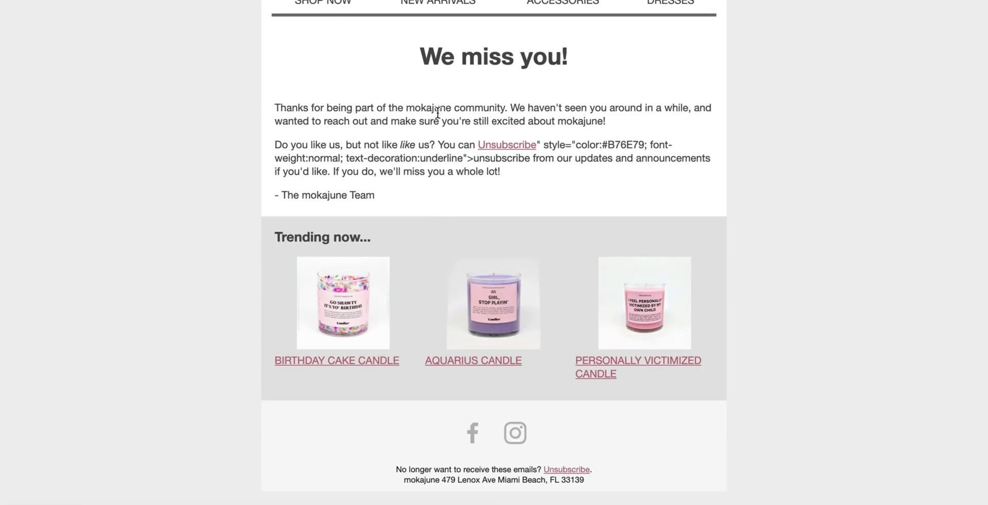
scroll(365, 101, "up", 3)
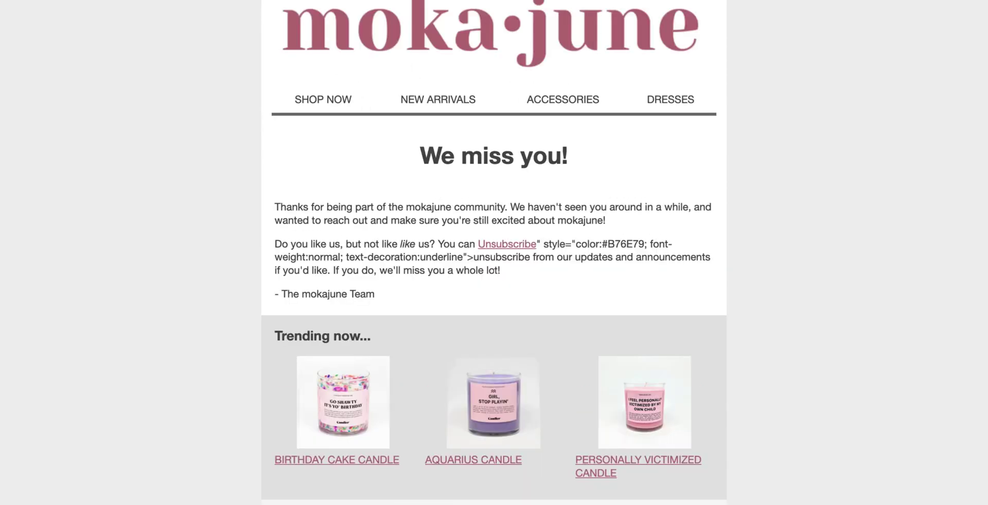
key("Escape")
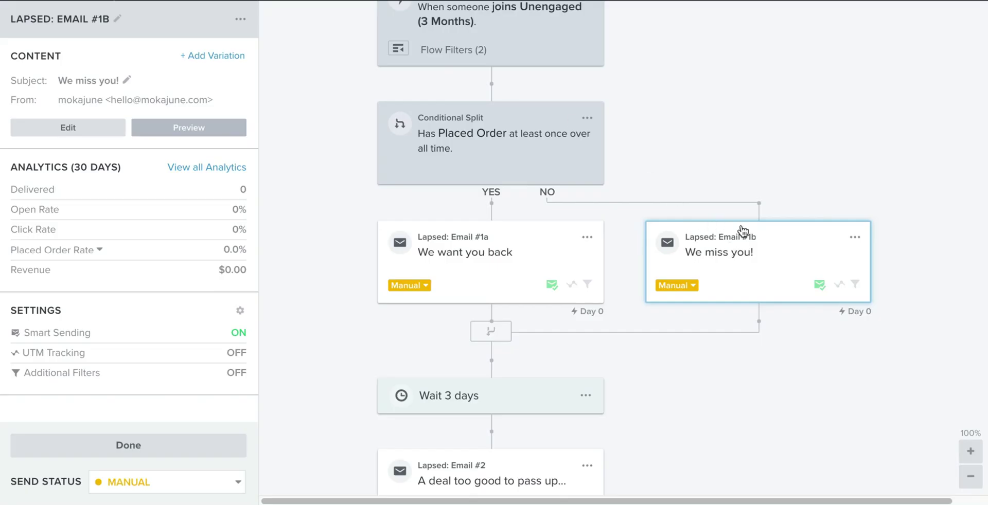
- Preview Lapsed Email #2's content, close it, and scroll back up toward the trigger
scroll(743, 231, "down", 4)
scroll(727, 221, "up", 2)
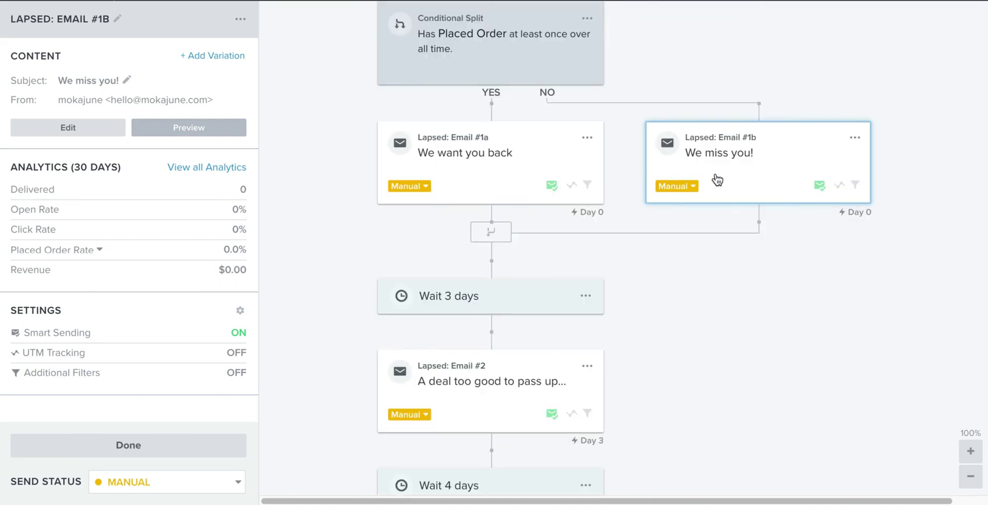
scroll(720, 245, "down", 1)
scroll(720, 249, "down", 2)
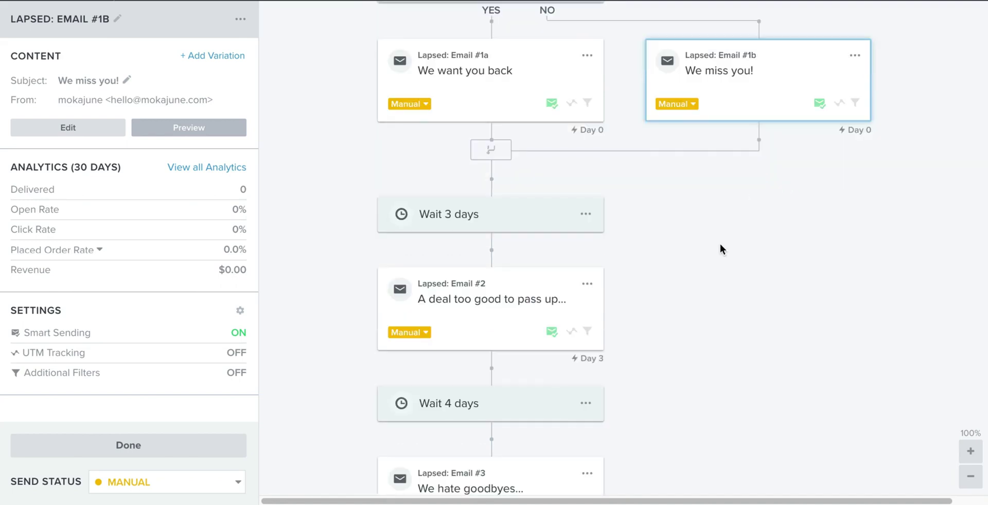
scroll(736, 244, "down", 3)
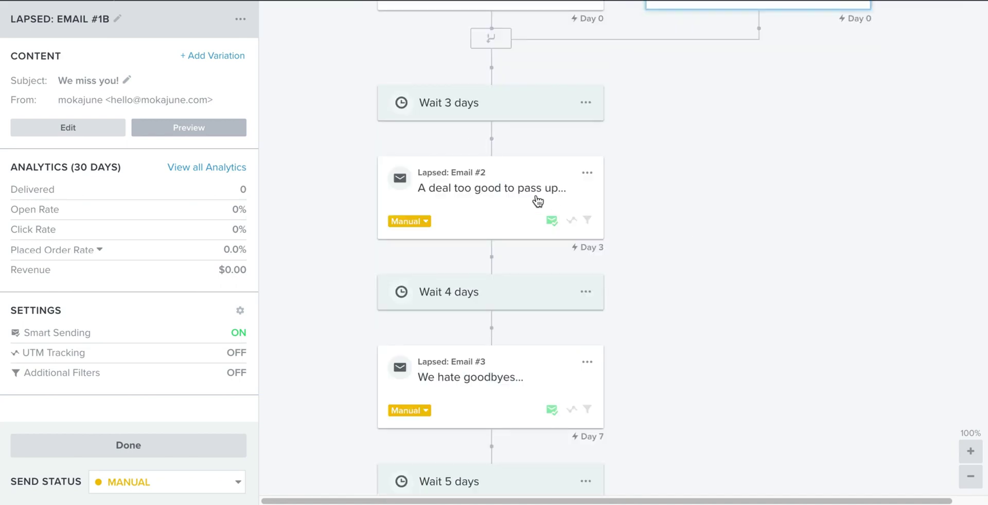
left_click(475, 199)
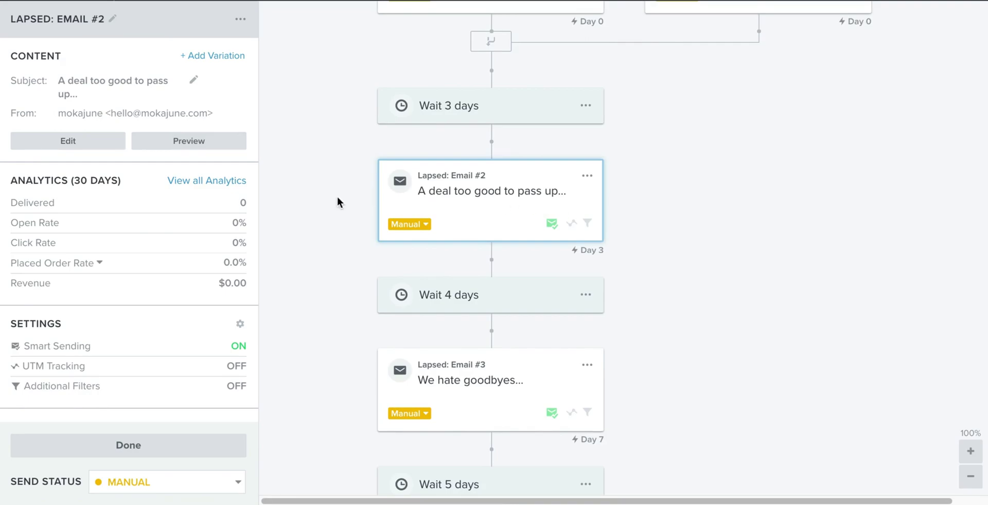
left_click(214, 150)
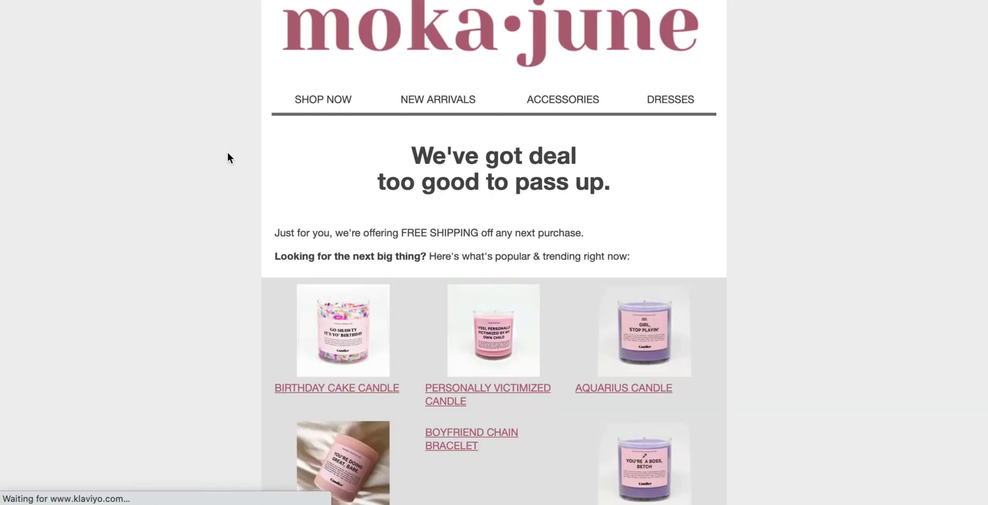
scroll(476, 185, "down", 5)
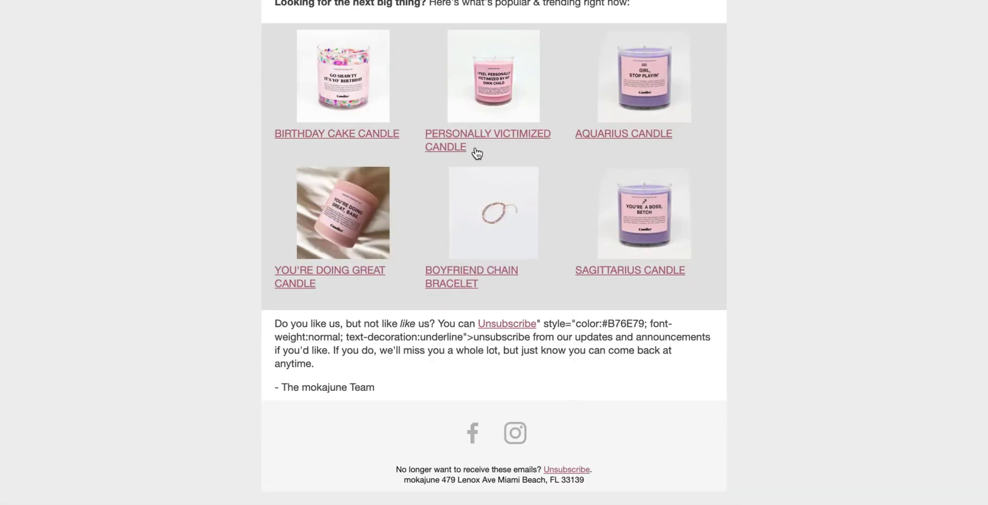
scroll(516, 309, "up", 5)
scroll(516, 309, "down", 5)
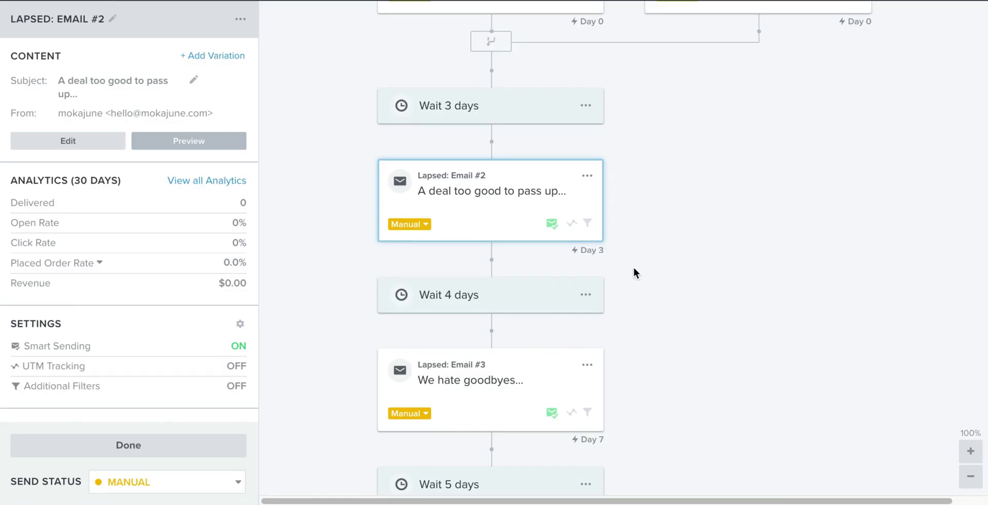
scroll(607, 298, "down", 4)
scroll(525, 111, "up", 2)
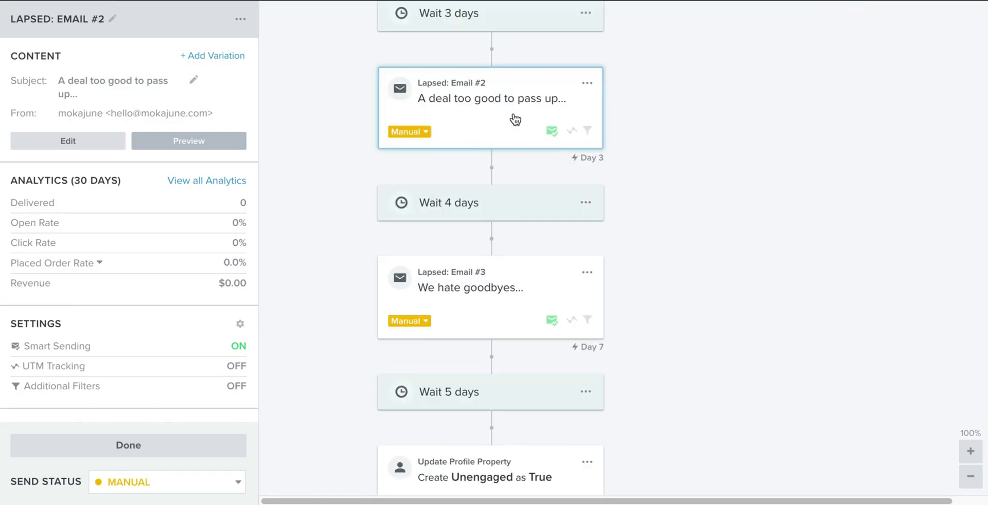
scroll(515, 120, "down", 3)
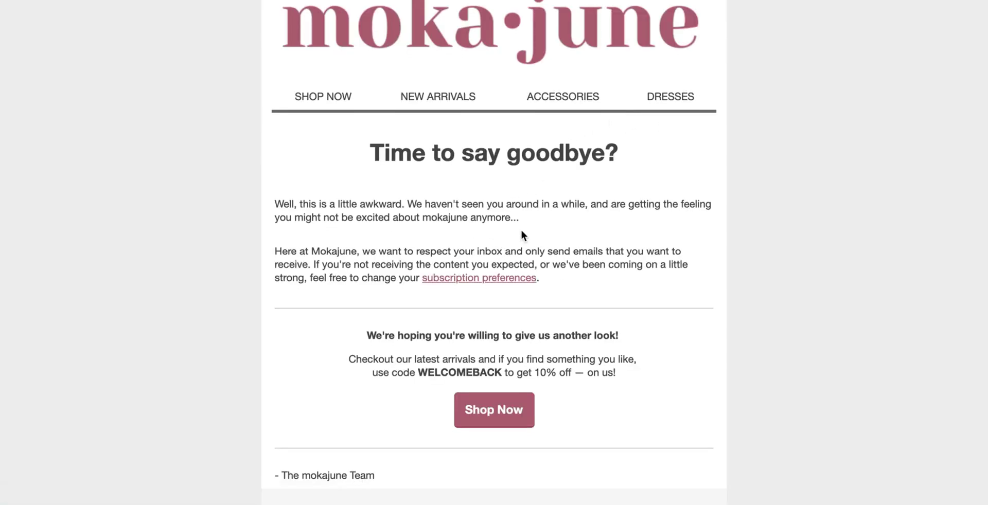
scroll(509, 360, "down", 1)
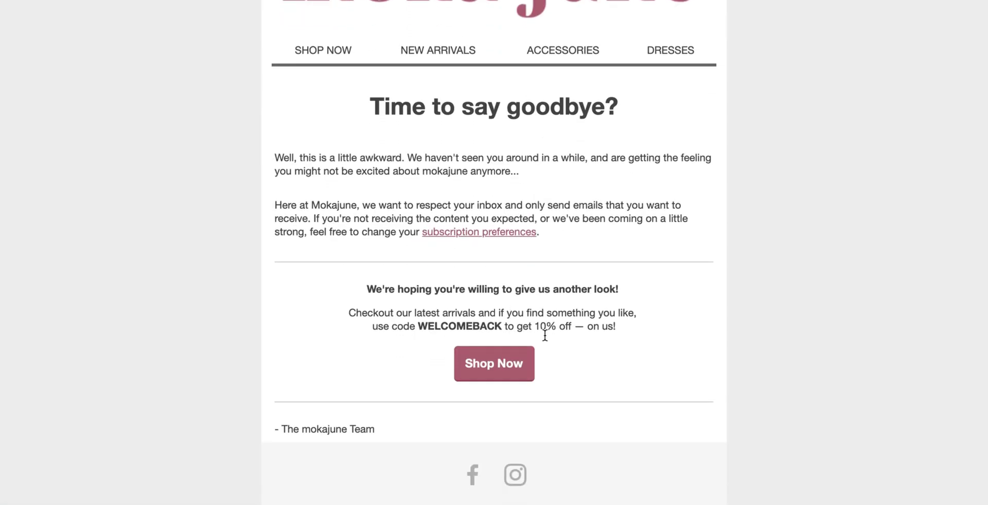
scroll(543, 332, "down", 1)
key("ctrl+w")
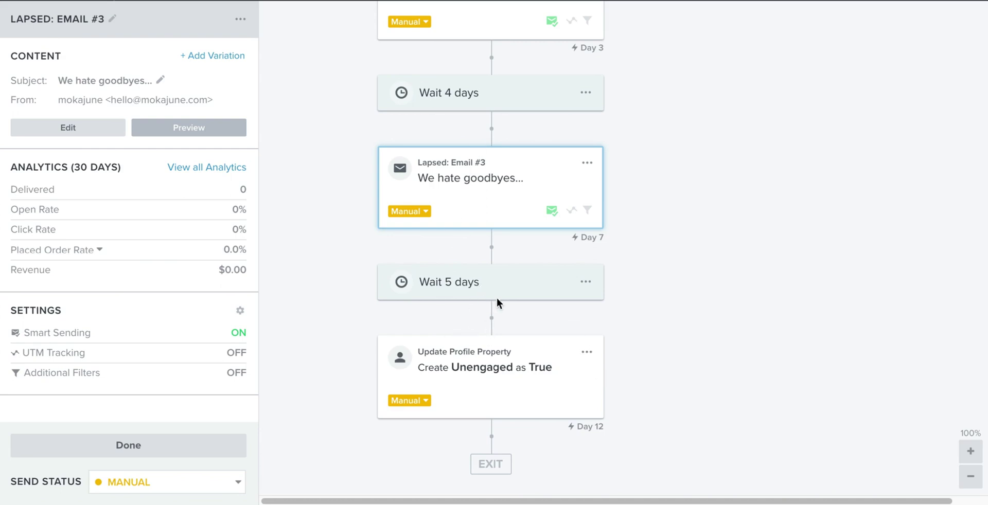
scroll(491, 280, "up", 9)
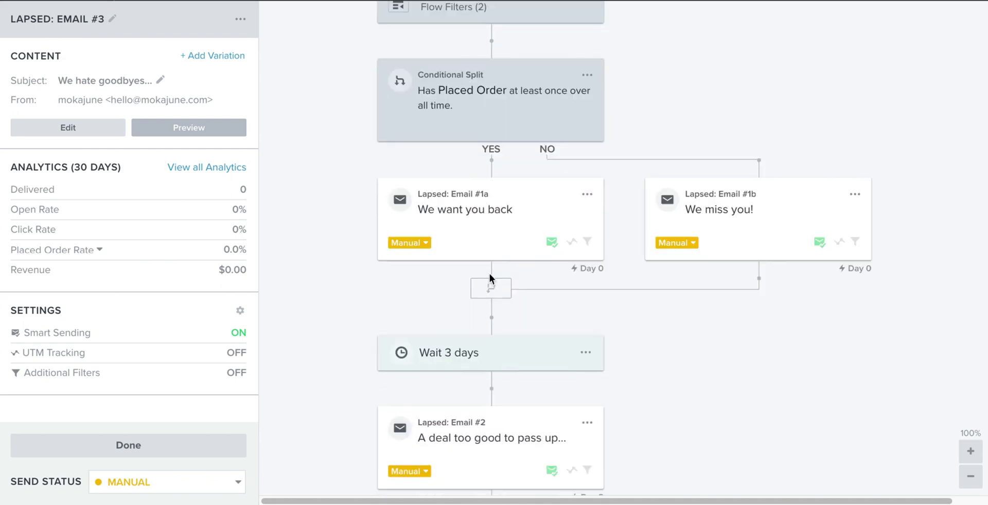
scroll(490, 274, "up", 2)
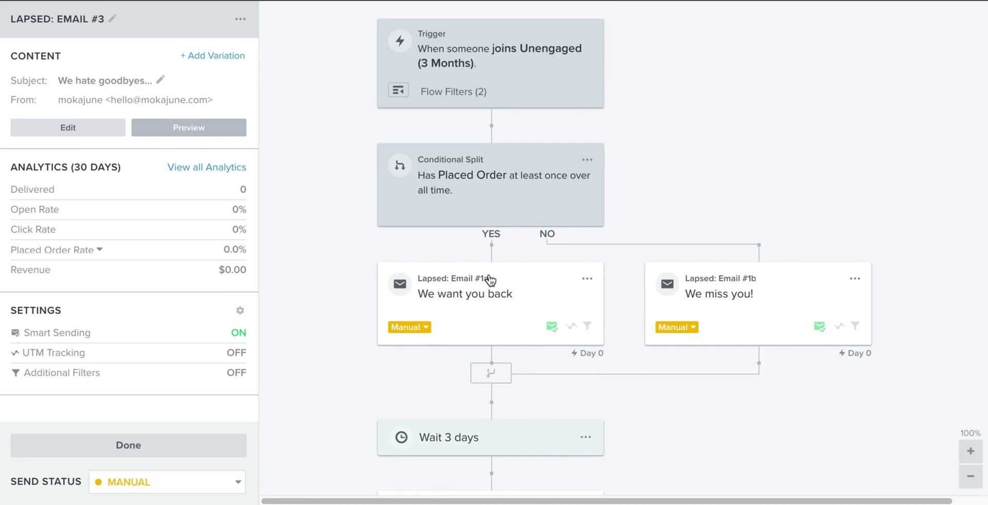
- Check the trigger's flow filter conditions and the Unengaged profile property step, then return to Flows
left_click(422, 101)
left_click(205, 150)
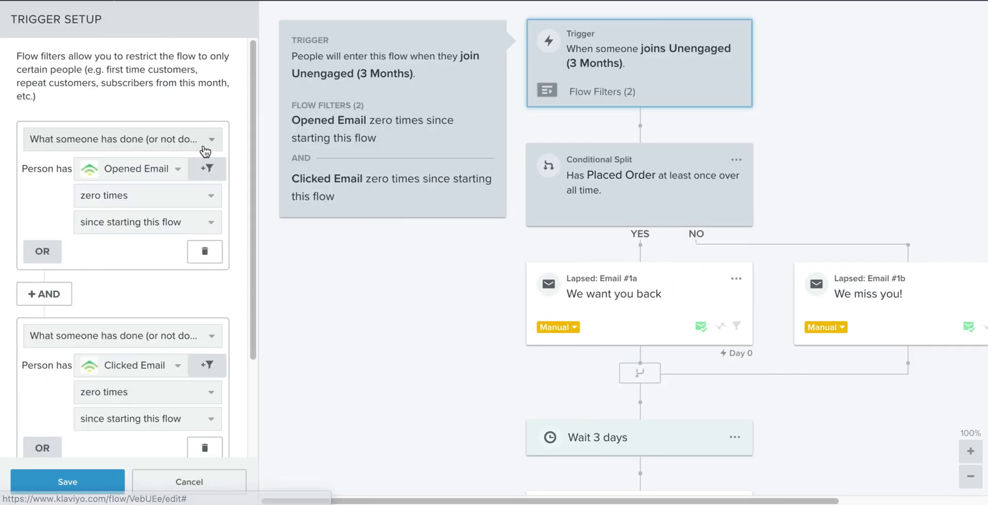
scroll(638, 298, "down", 10)
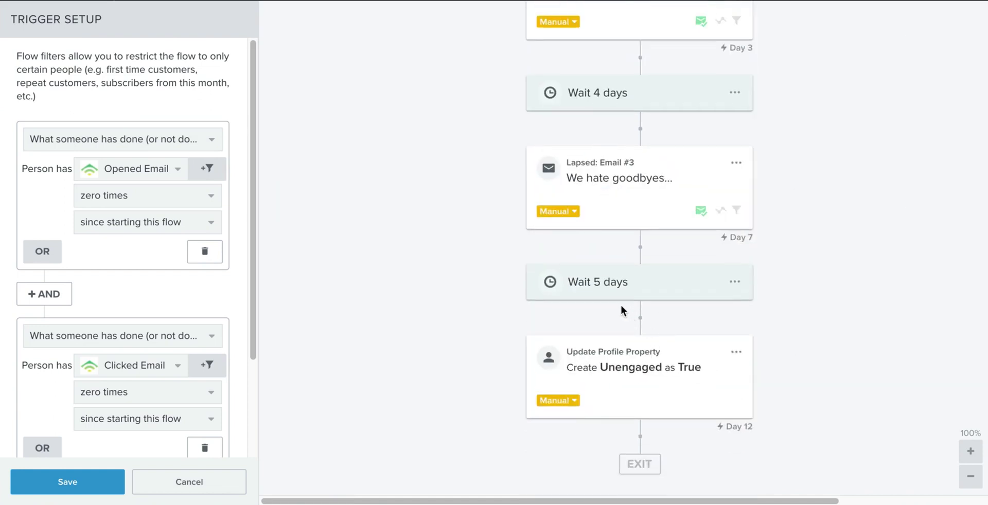
left_click(637, 382)
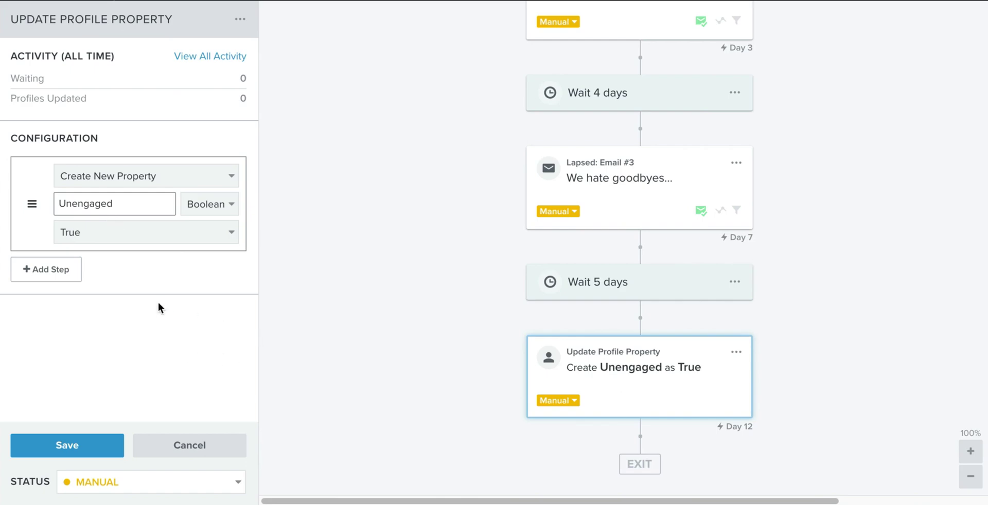
left_click(930, 18)
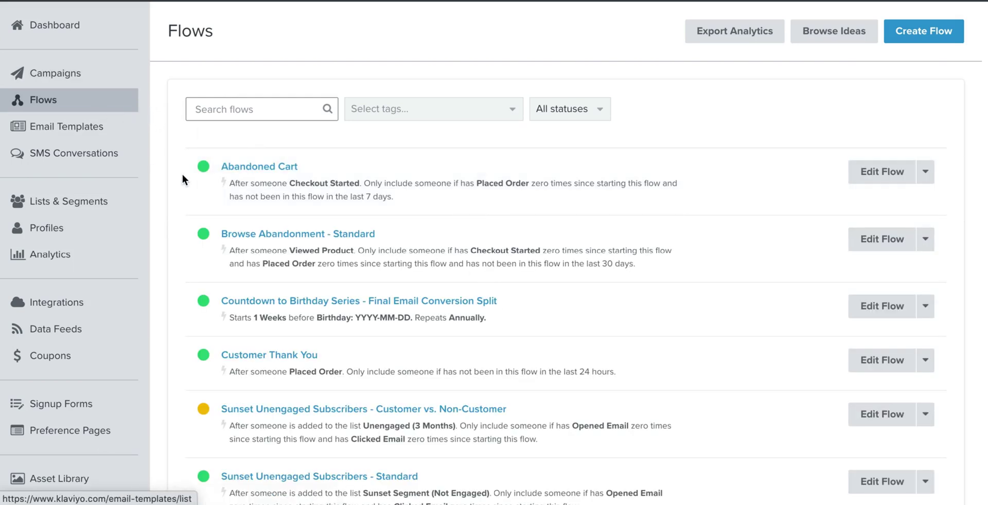
- Visit Suppressed Profiles, then open Sunset Segment (Not Engaged) and its Manage Segment options
left_click(69, 233)
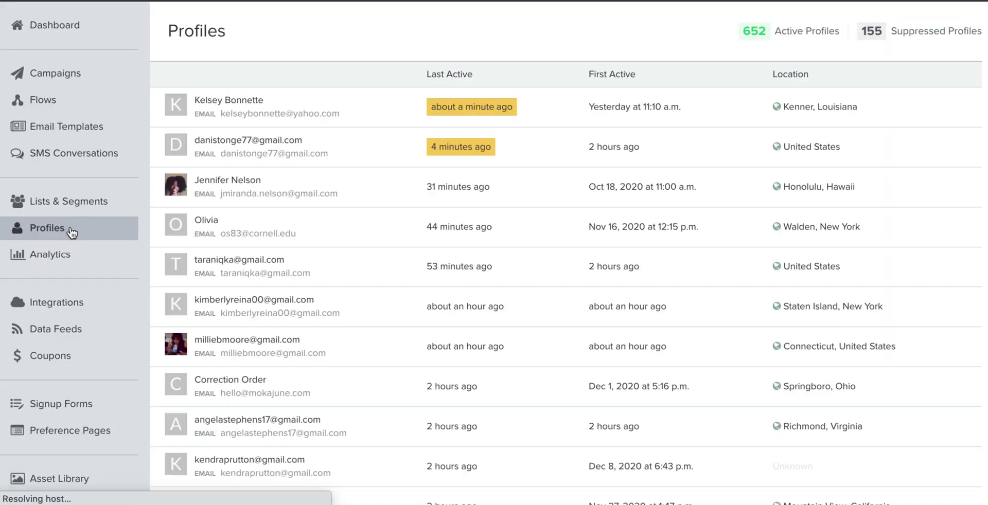
left_click(931, 32)
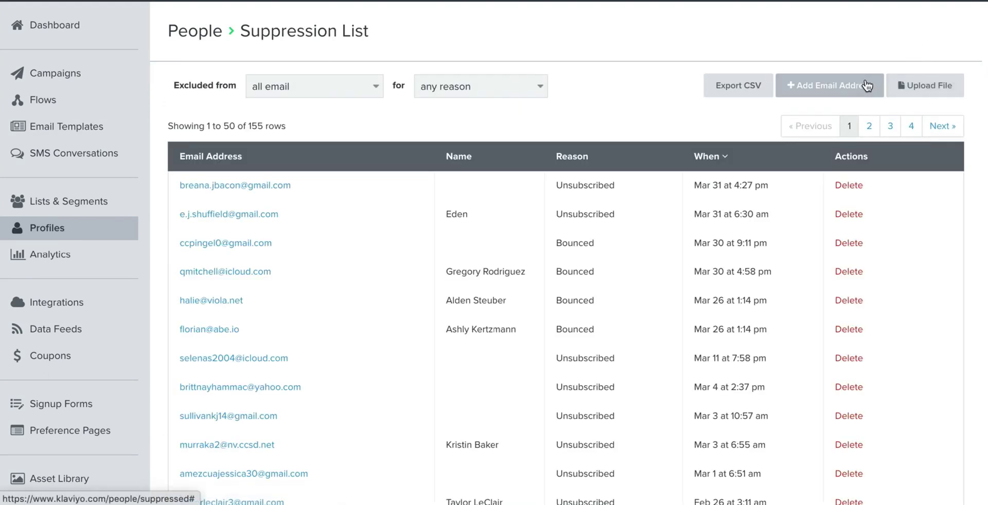
left_click(62, 209)
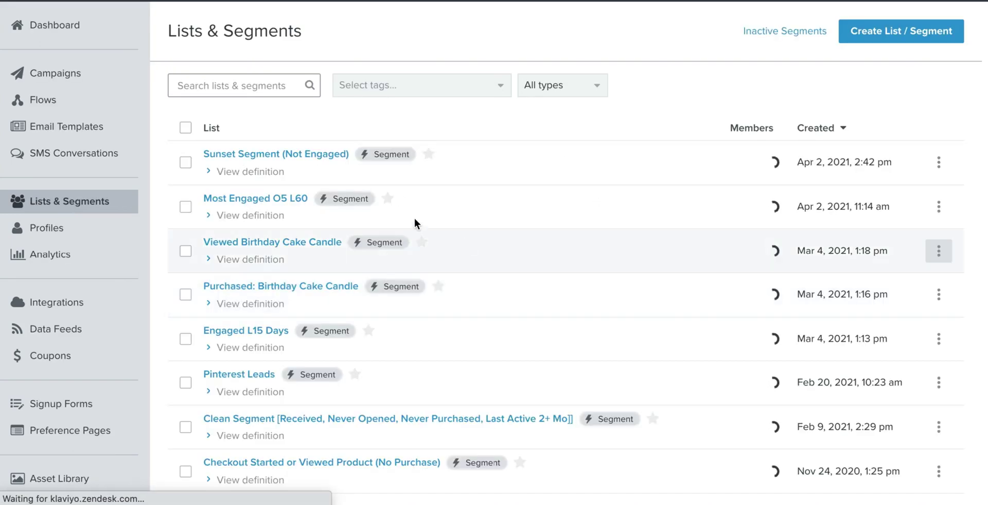
left_click(938, 163)
left_click(320, 156)
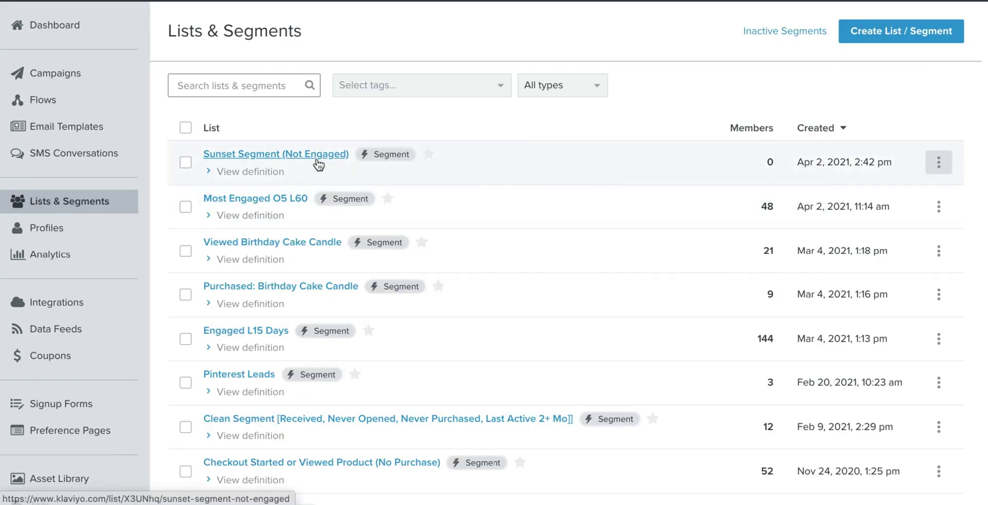
left_click(949, 29)
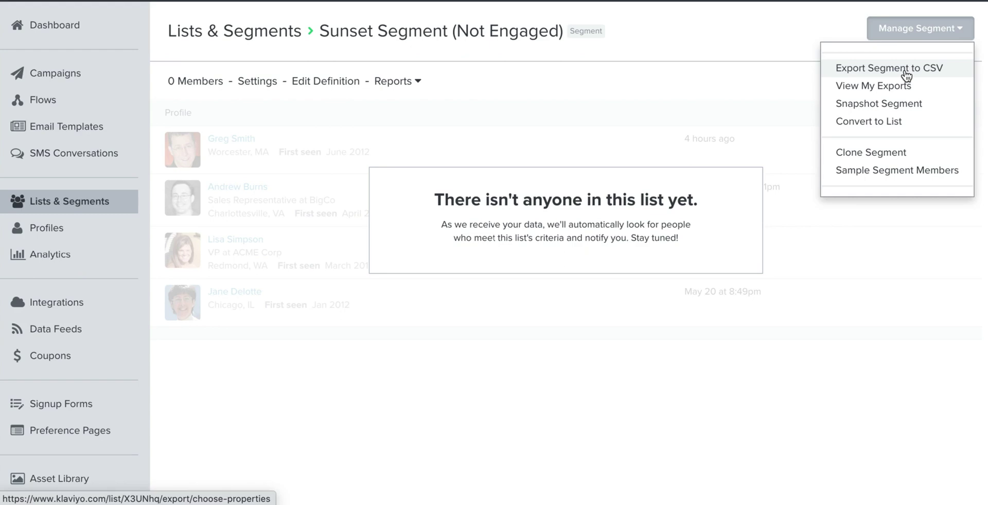
- Open Suppressed Profiles under Profiles and cancel adding a single email address
left_click(41, 235)
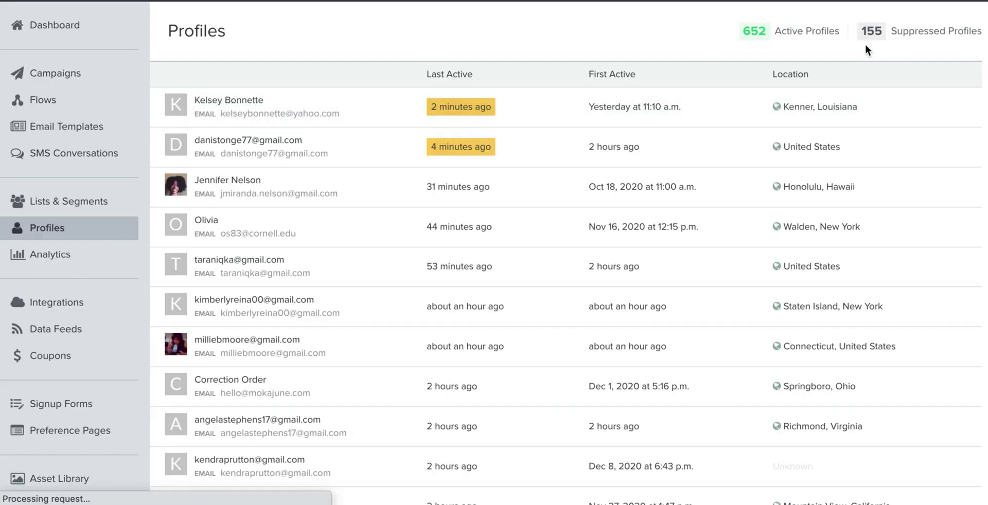
left_click(916, 32)
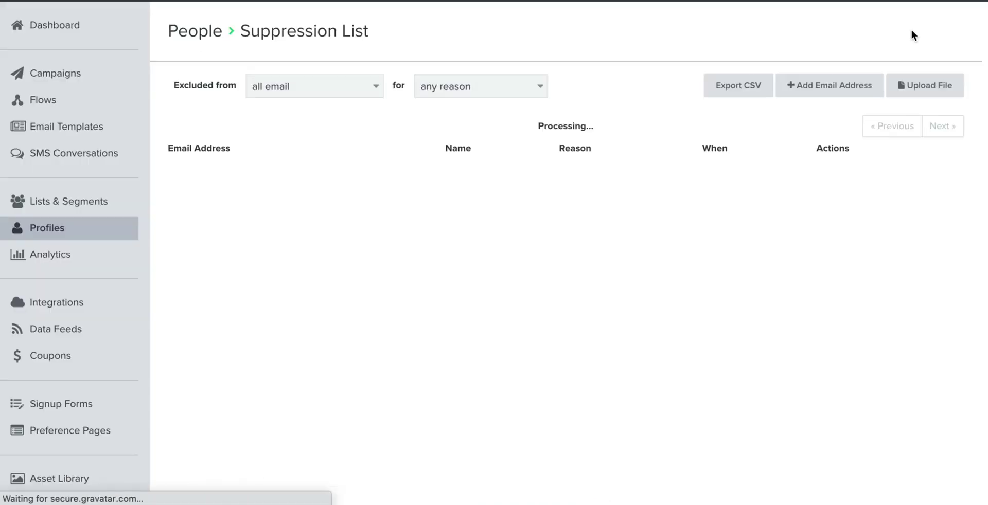
left_click(823, 84)
left_click(570, 159)
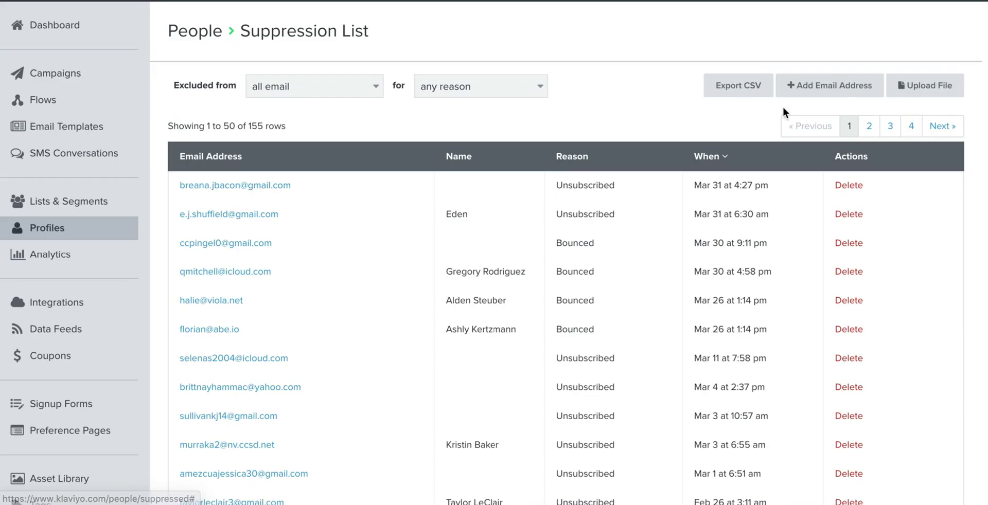
- Preview the suppression file upload form and close it without uploading any file
left_click(932, 93)
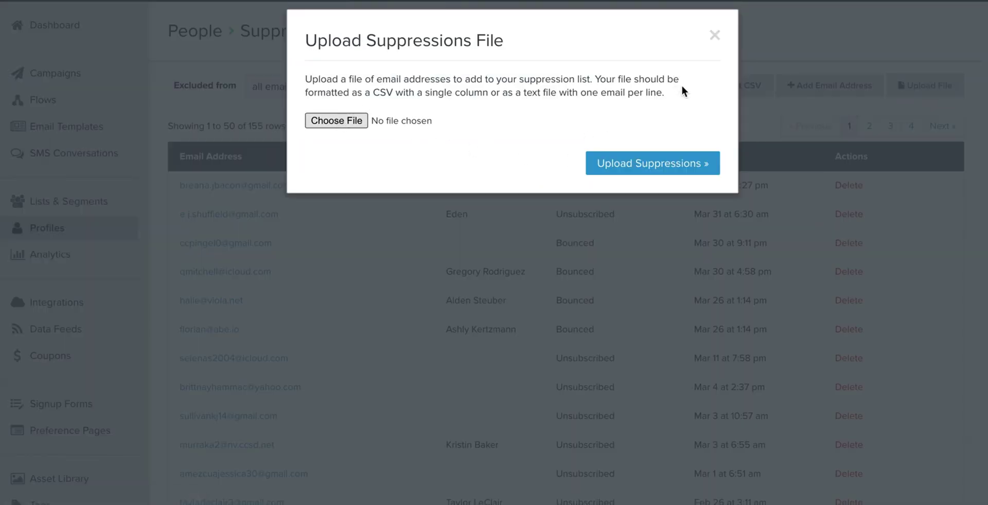
left_click(692, 243)
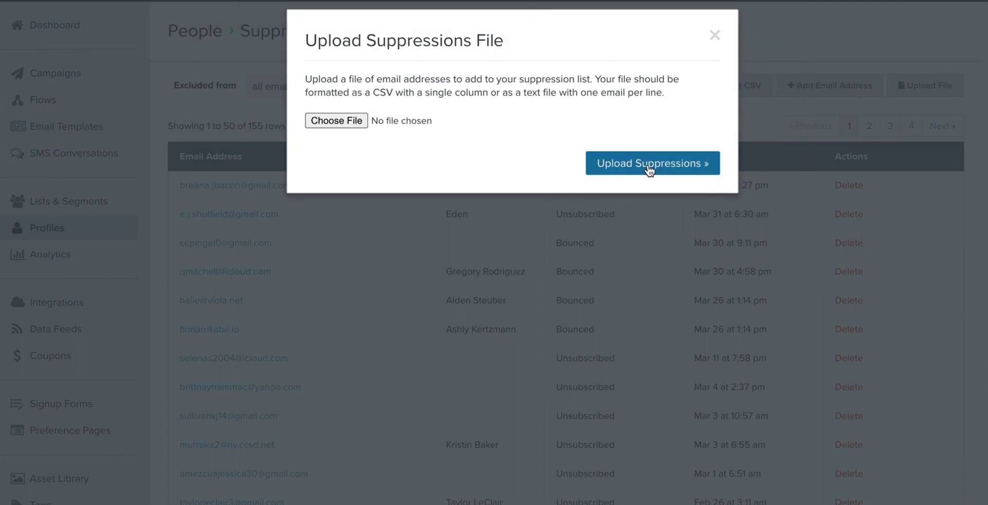
left_click(713, 37)
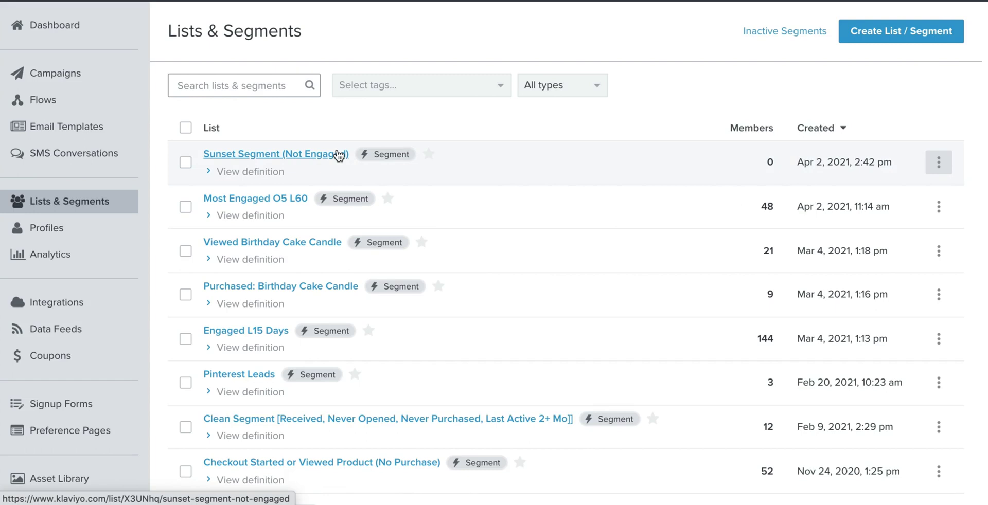
- Open the Settings page of Sunset Segment (Not Engaged)
left_click(281, 158)
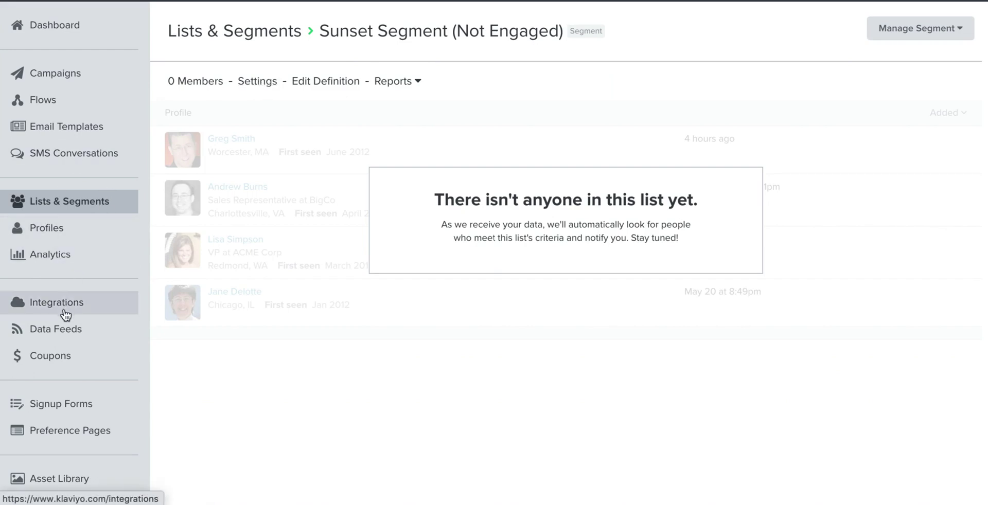
left_click(258, 83)
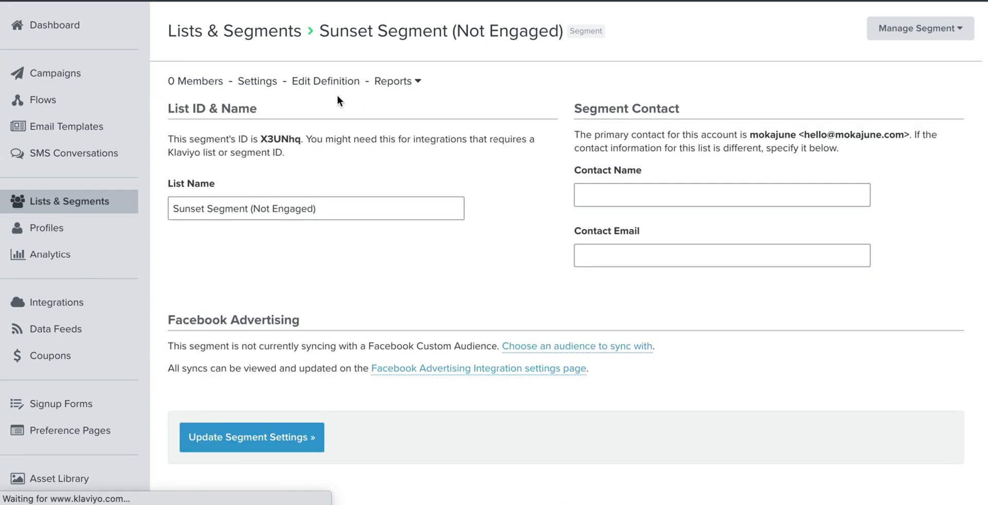
scroll(399, 196, "down", 3)
scroll(399, 195, "down", 2)
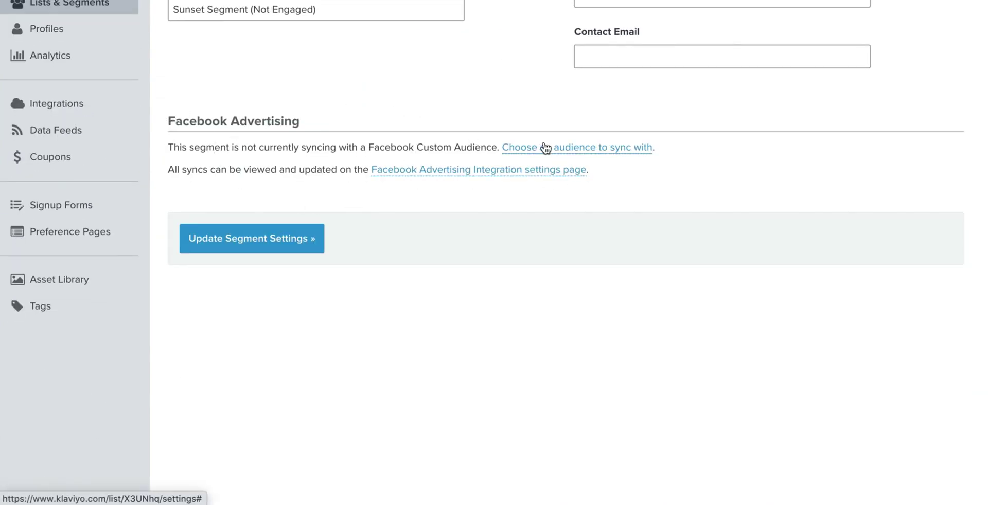
- Browse the available Facebook custom audiences and close the picker, leaving the segment unsynced
left_click(582, 151)
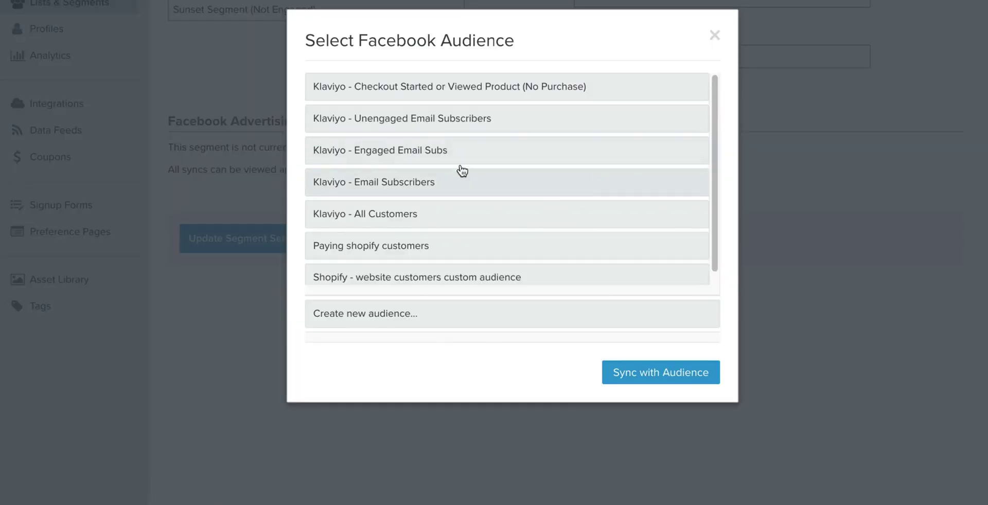
scroll(437, 267, "down", 1)
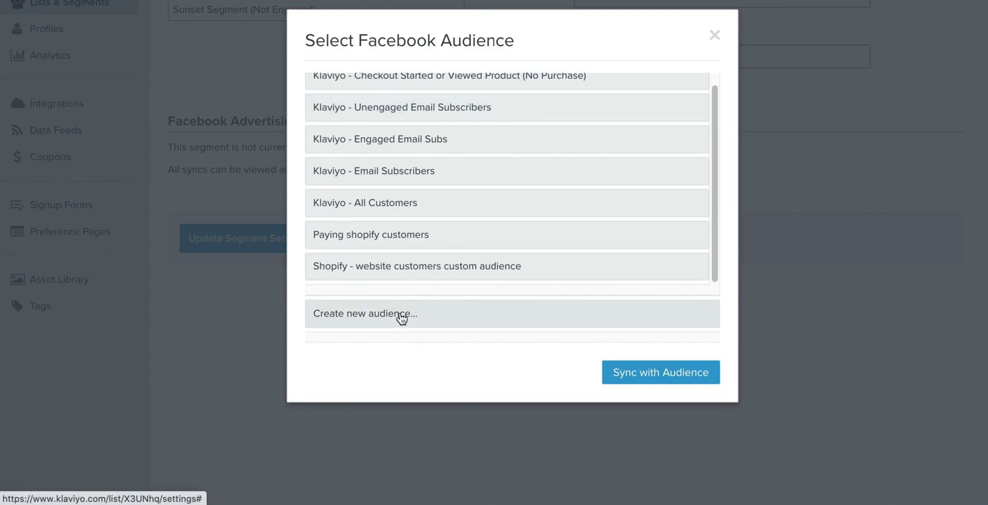
left_click(714, 36)
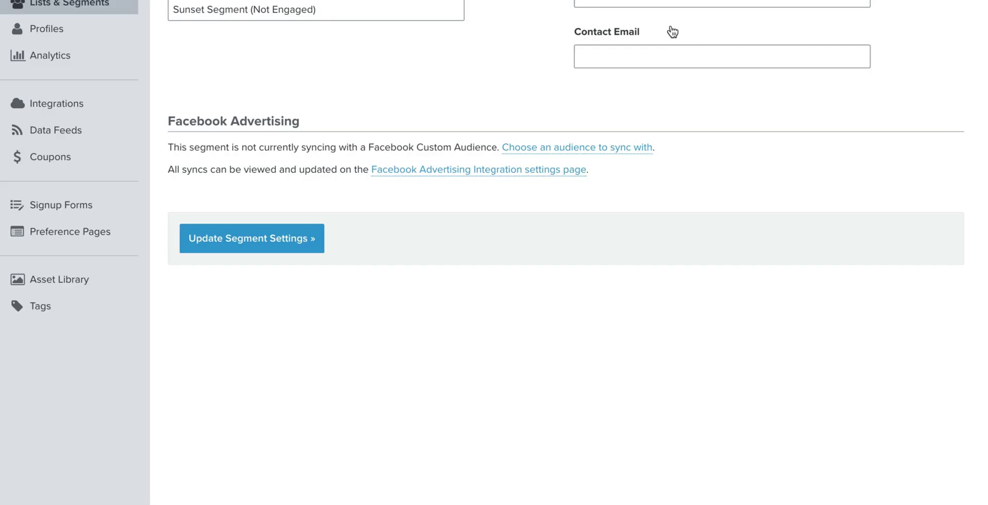
scroll(690, 171, "up", 4)
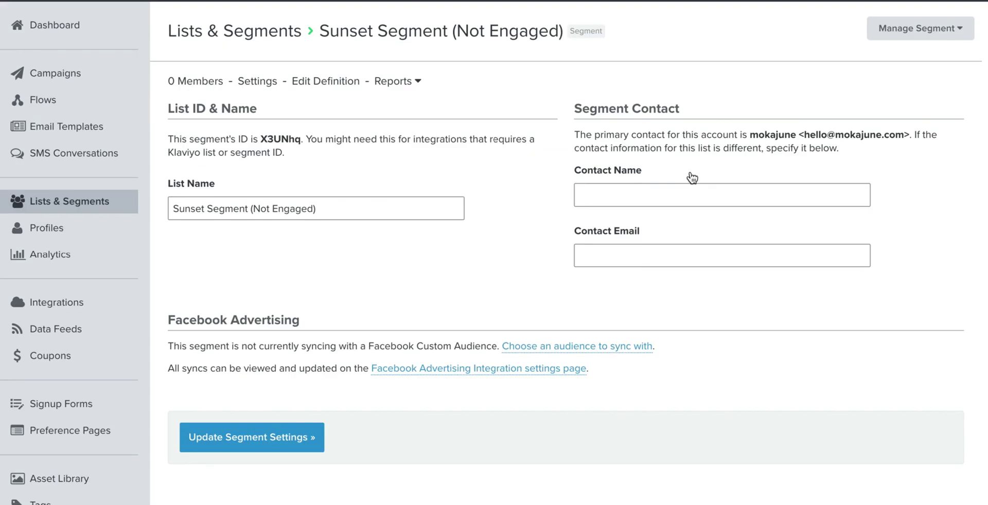